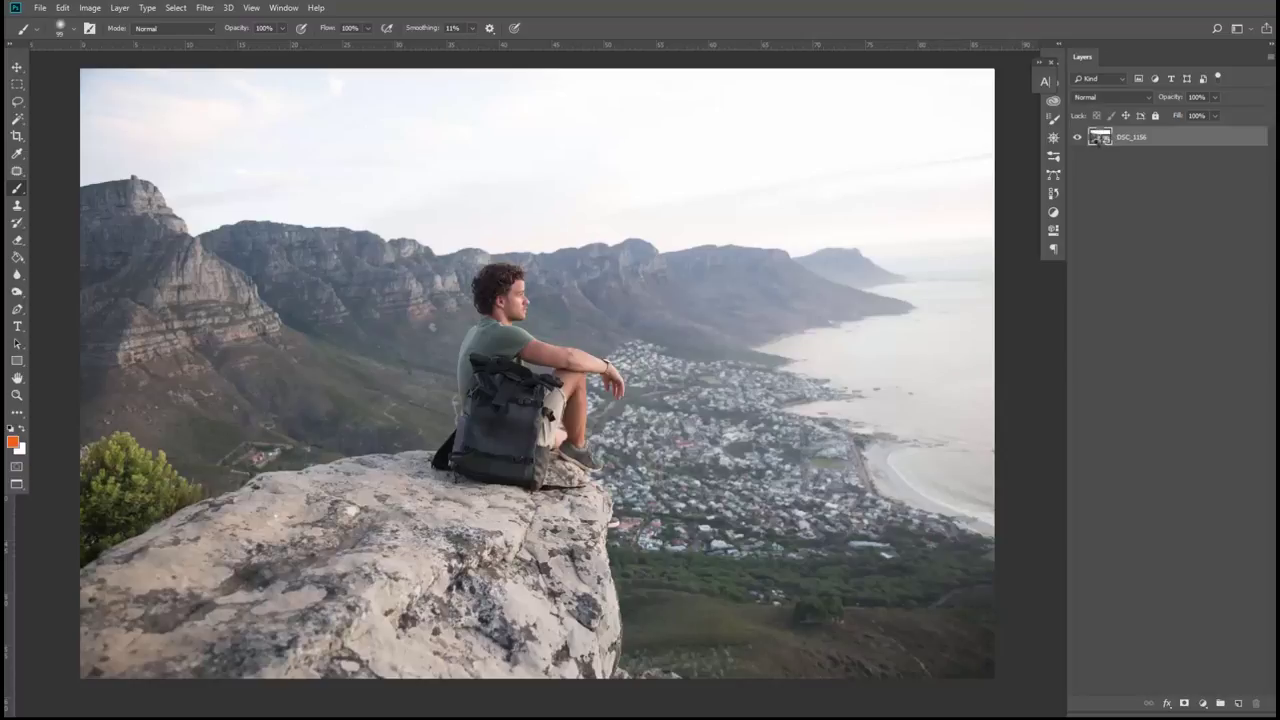
Step: Open Camera Raw and the filter list, then dismiss both without making changes
double_click(1100, 138)
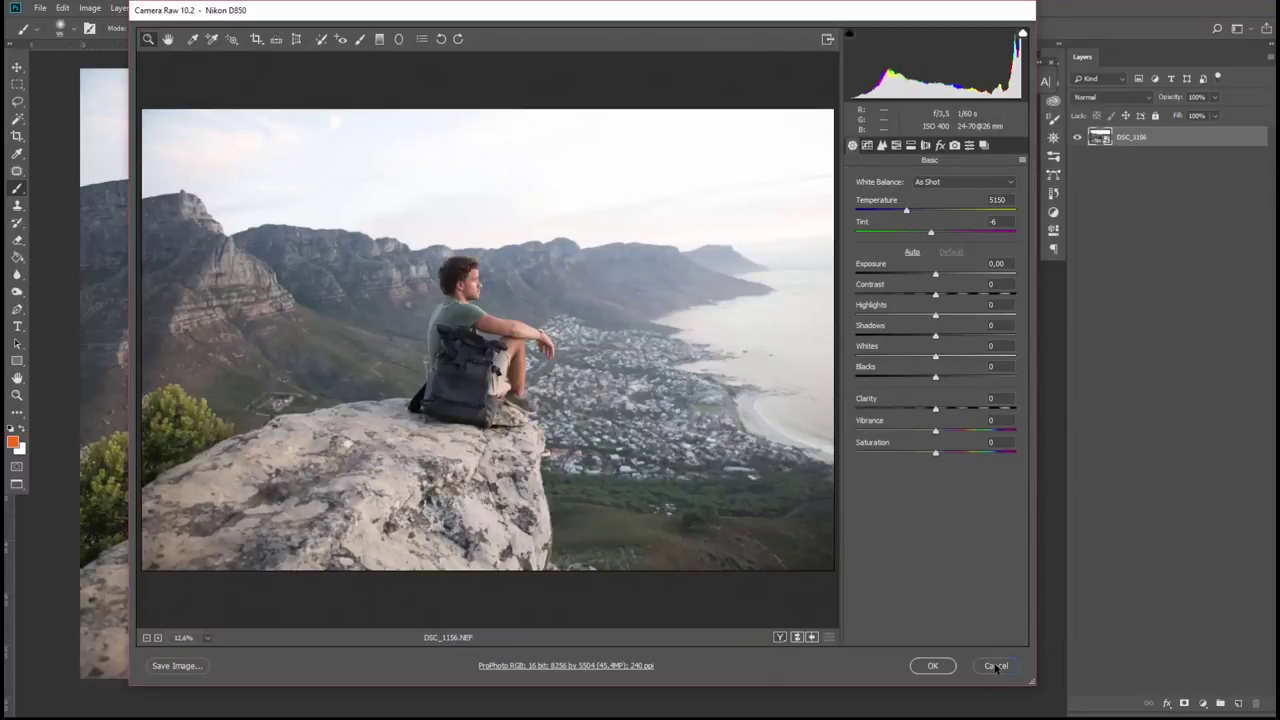
left_click(932, 665)
left_click(206, 8)
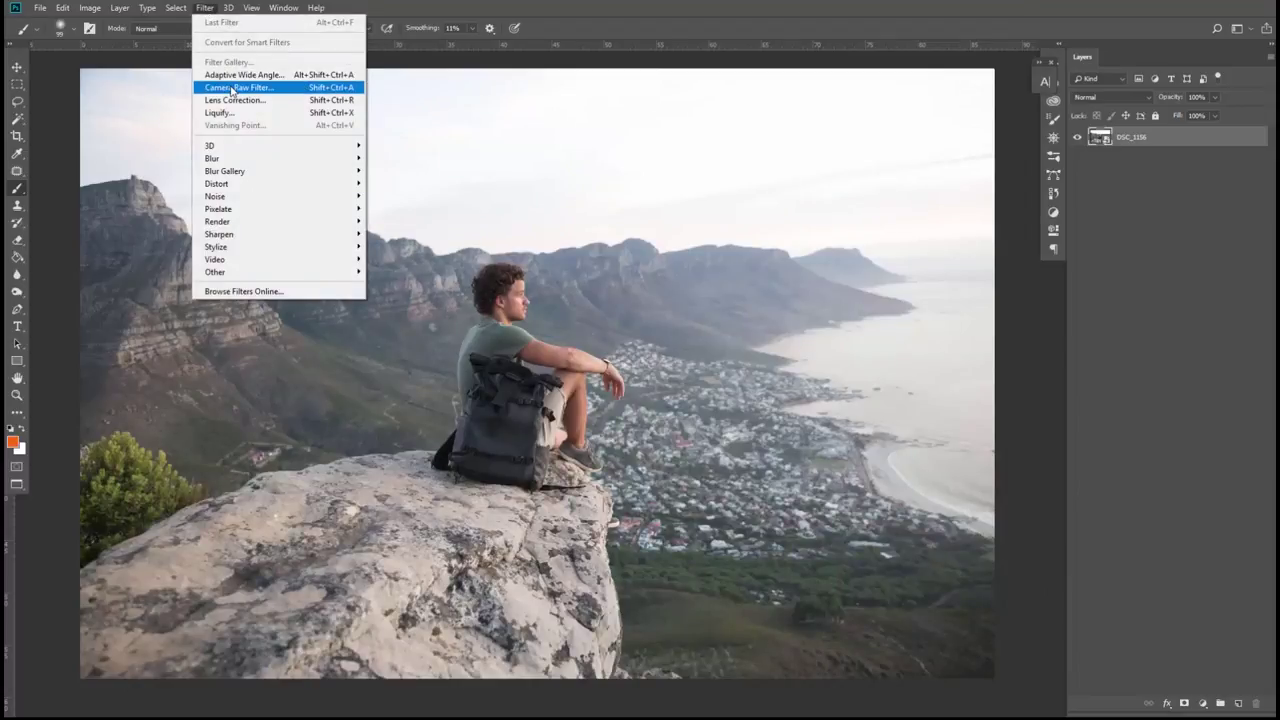
left_click(1096, 141)
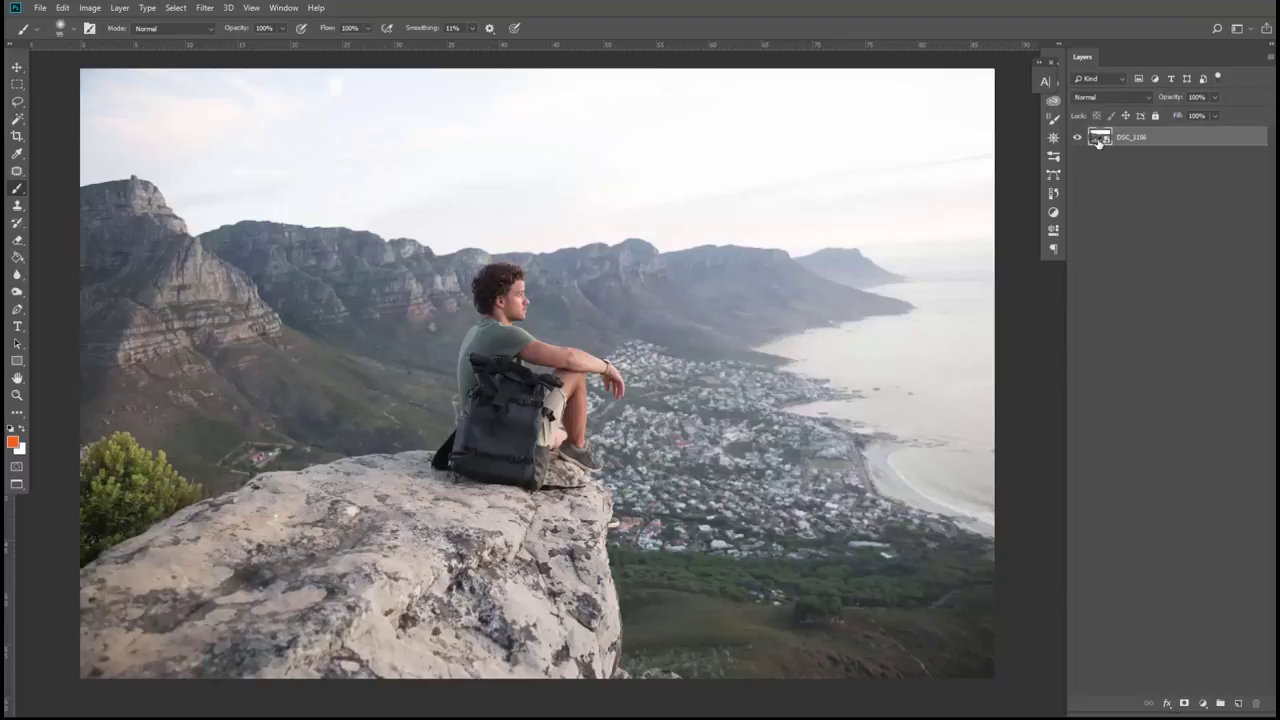
Step: In Camera Raw, apply Contrast +35, Highlights -98, Shadows +13, Whites +31, Blacks -20 and Temperature 4900
double_click(1098, 141)
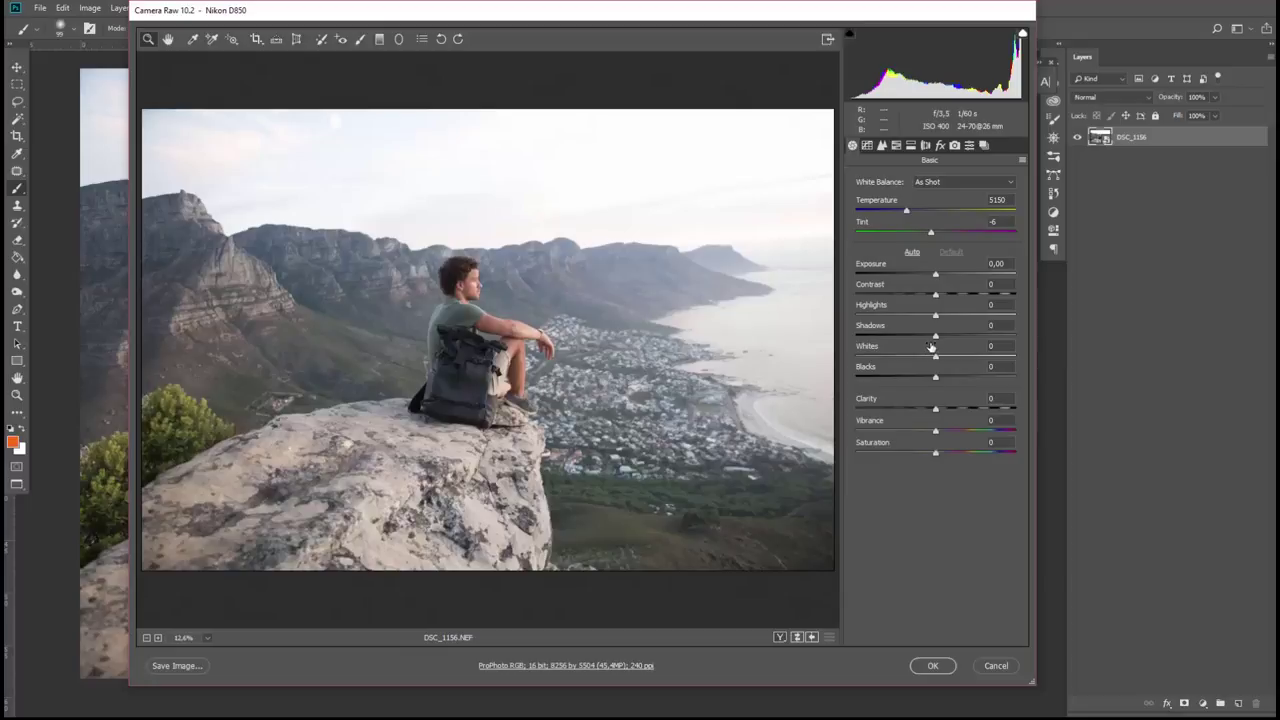
left_click_drag(962, 297, 965, 296)
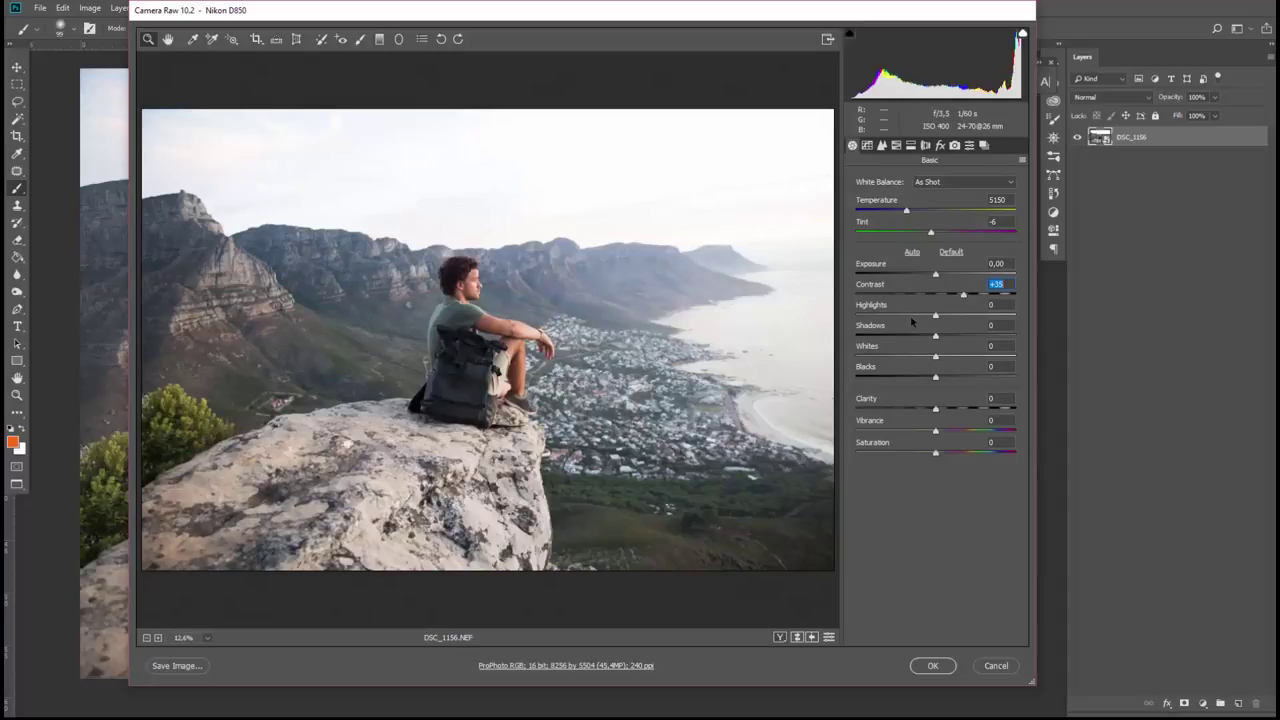
left_click_drag(936, 315, 857, 315)
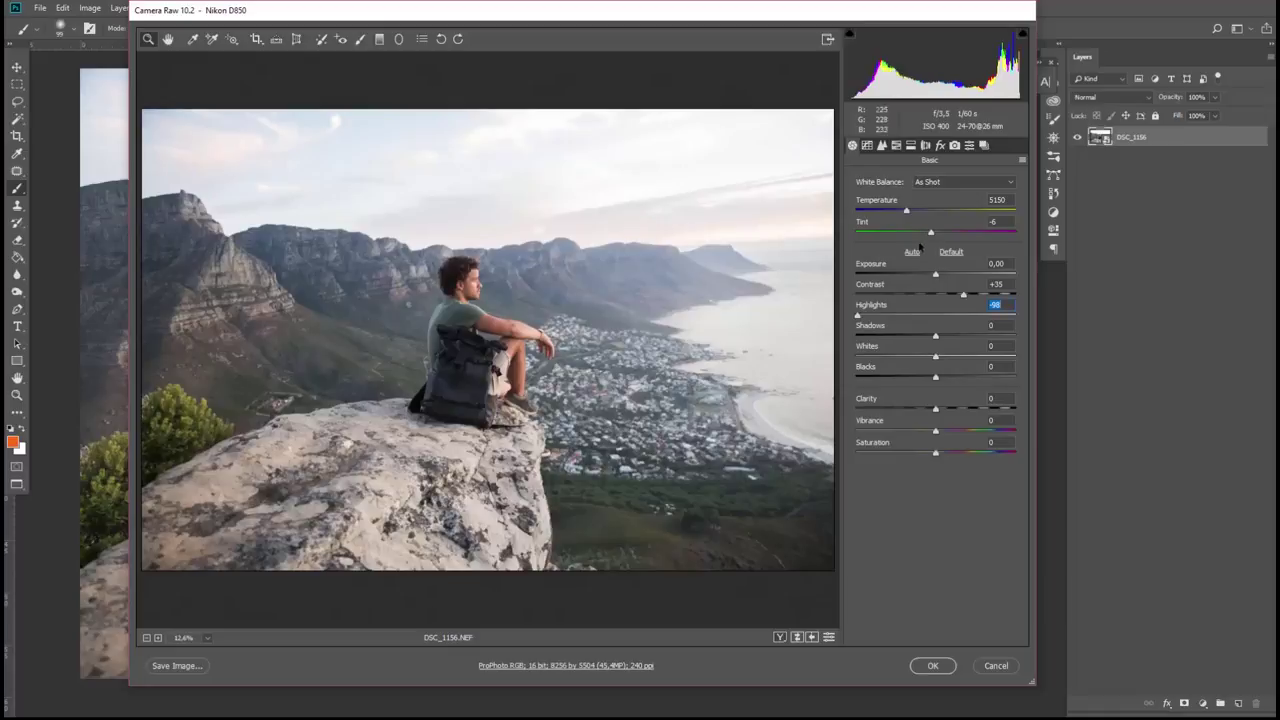
left_click_drag(936, 336, 920, 380)
left_click(963, 357)
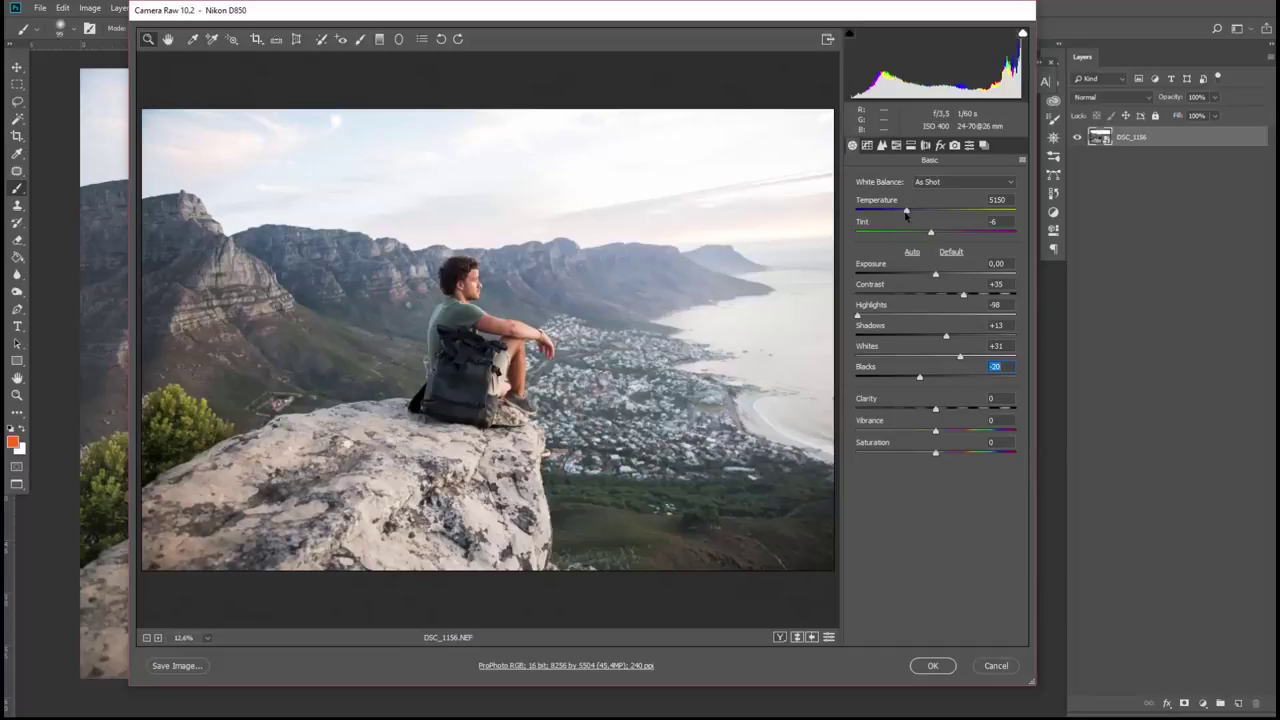
left_click_drag(906, 213, 902, 215)
left_click(933, 666)
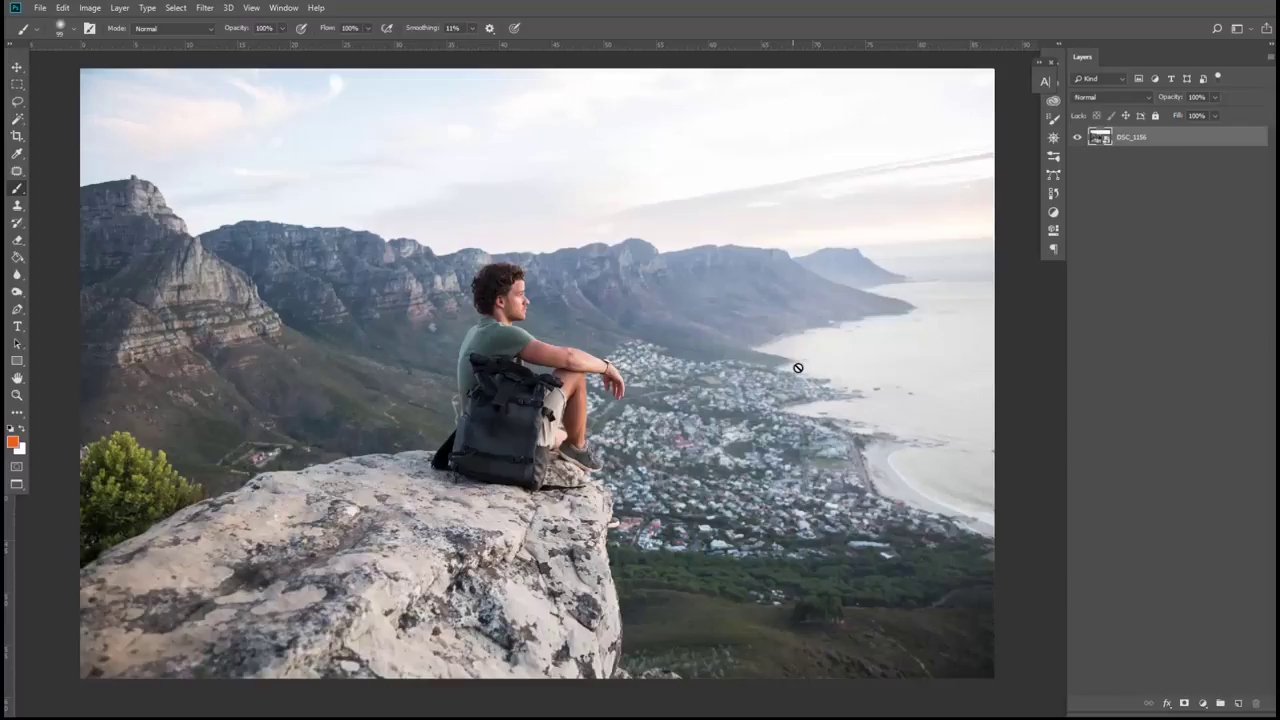
Step: Add a Channel Mixer adjustment layer and target its settings rather than its mask
left_click(1201, 704)
left_click(1119, 618)
left_click(1204, 705)
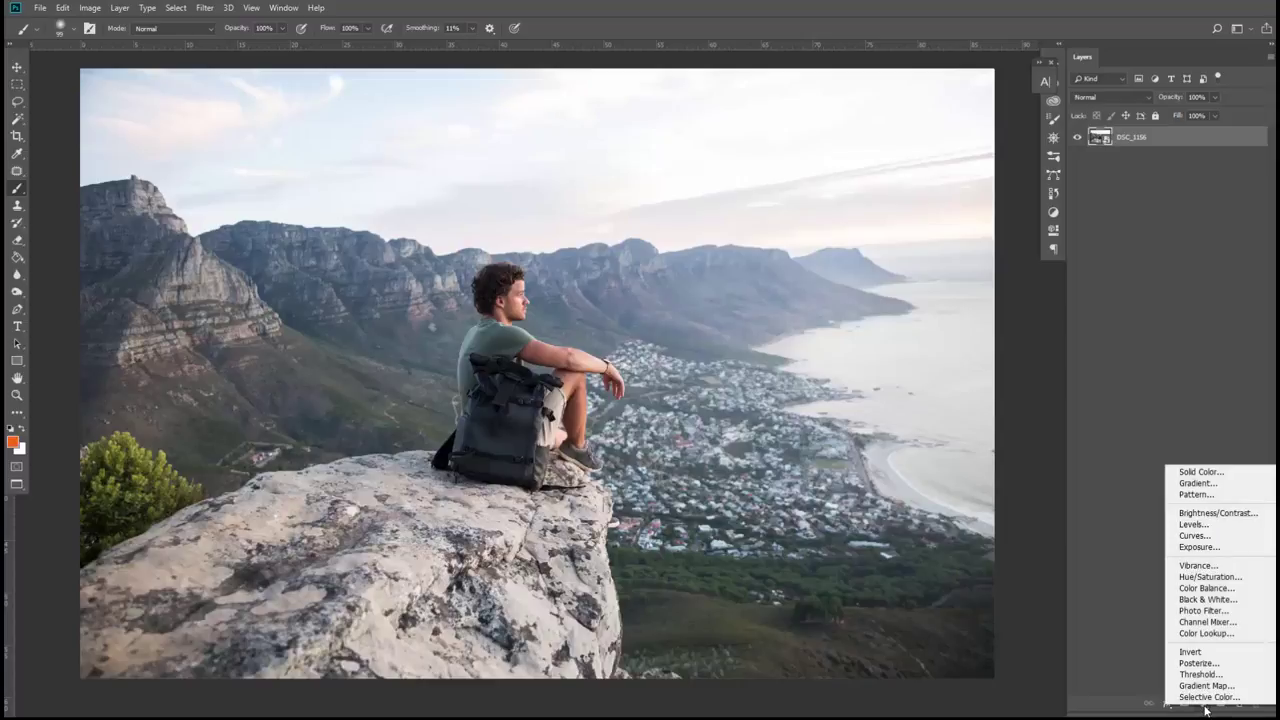
left_click(1212, 622)
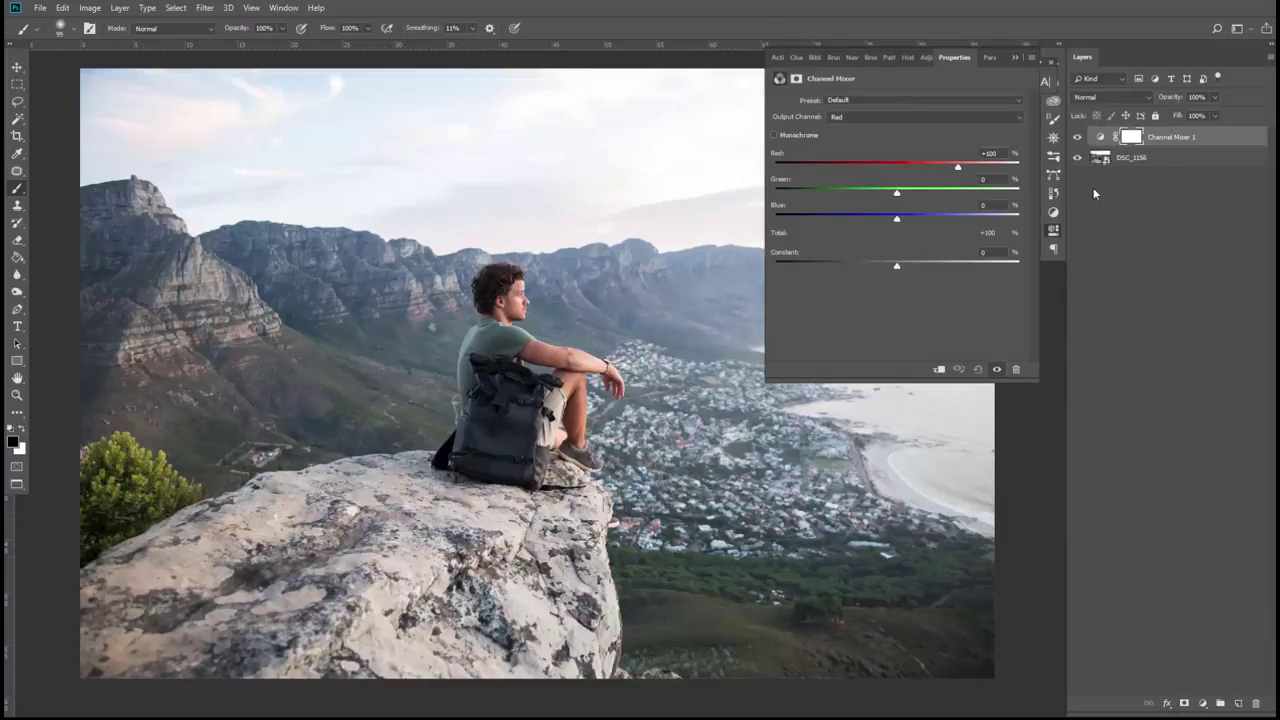
left_click(1100, 140)
Step: Set the Blue output channel to Red -50, Green 150, Blue 0
left_click(856, 117)
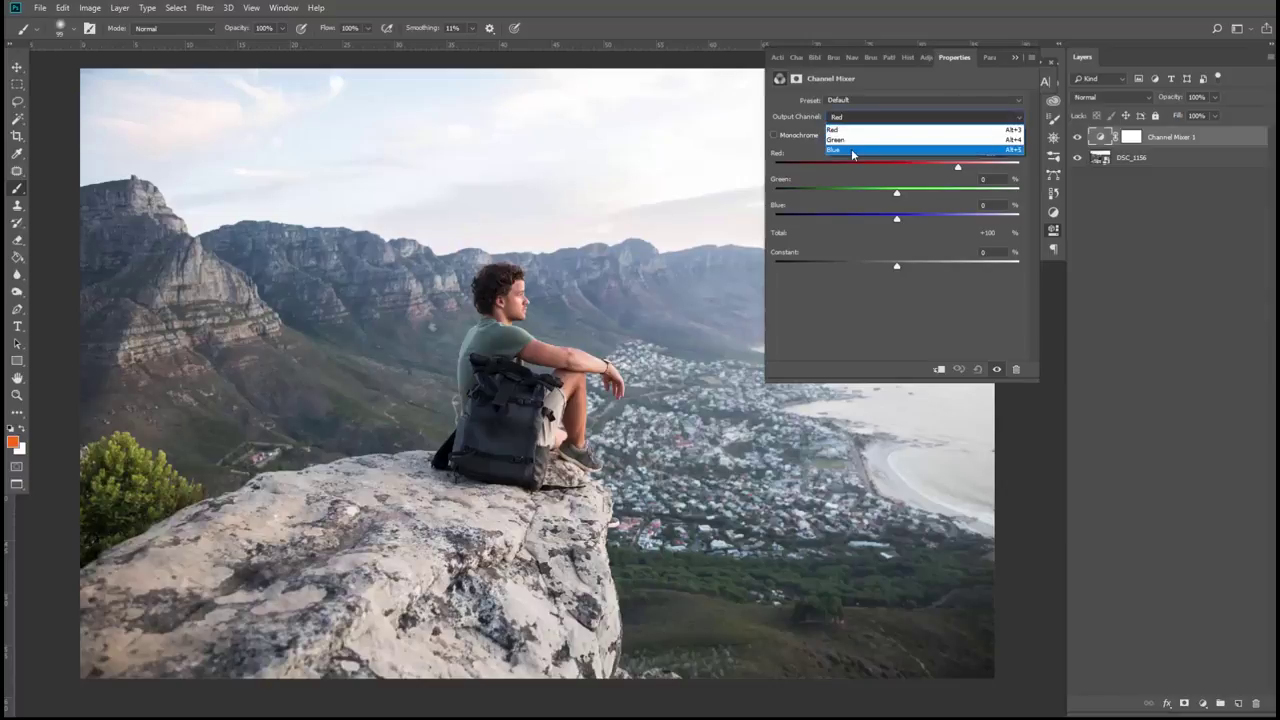
left_click(852, 150)
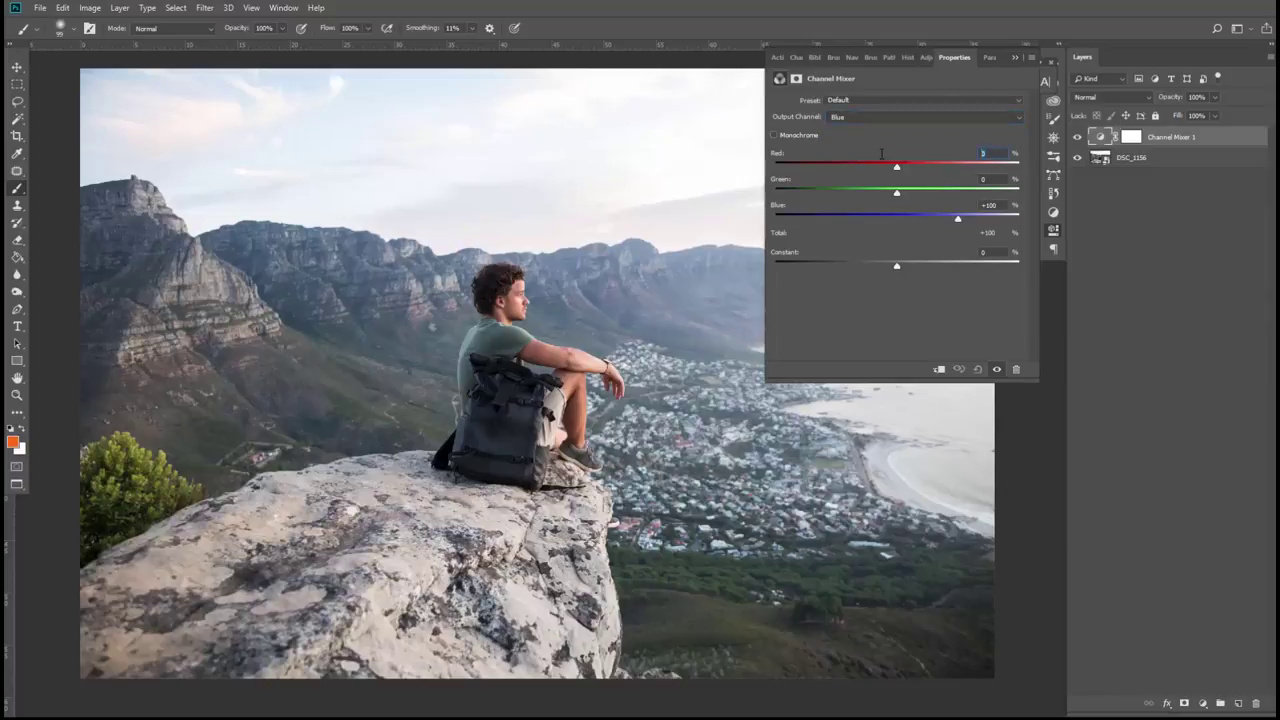
type("-50")
key("Tab")
type("150")
key("Tab")
type("0")
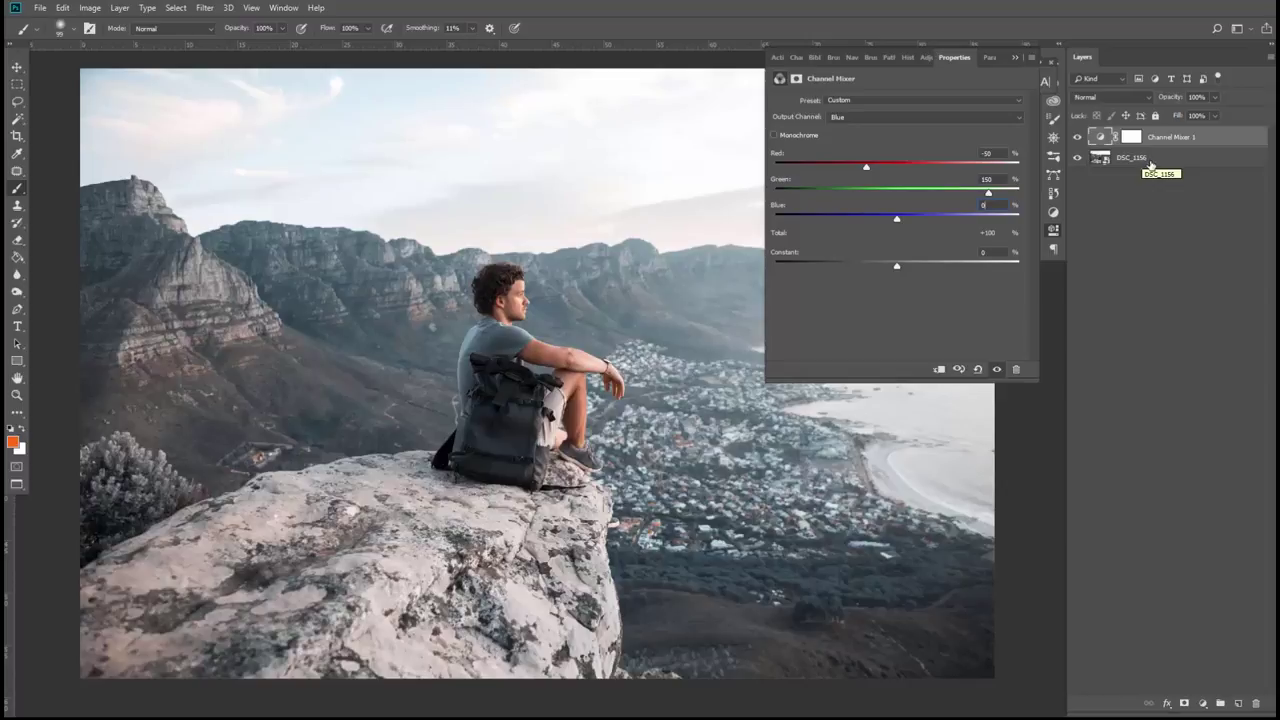
Step: Add a Curves adjustment layer and move it below Channel Mixer 1
left_click(1203, 704)
left_click(1192, 538)
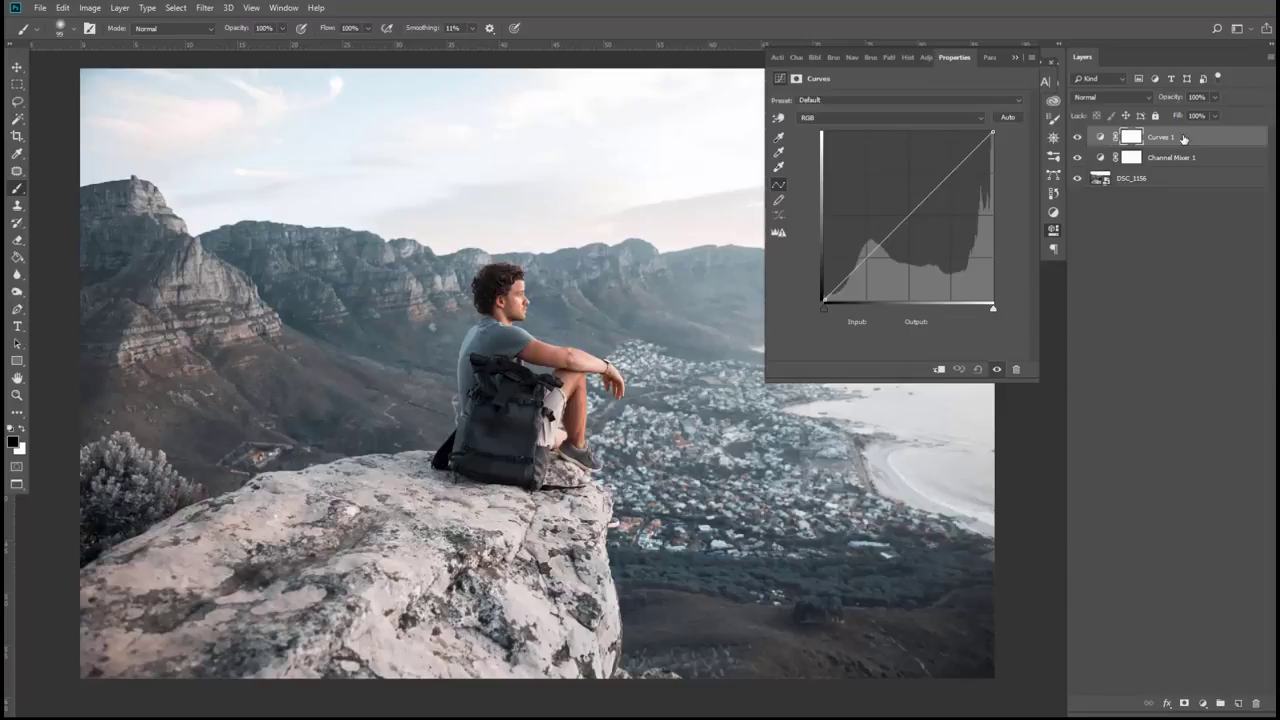
left_click_drag(1213, 138, 1152, 167)
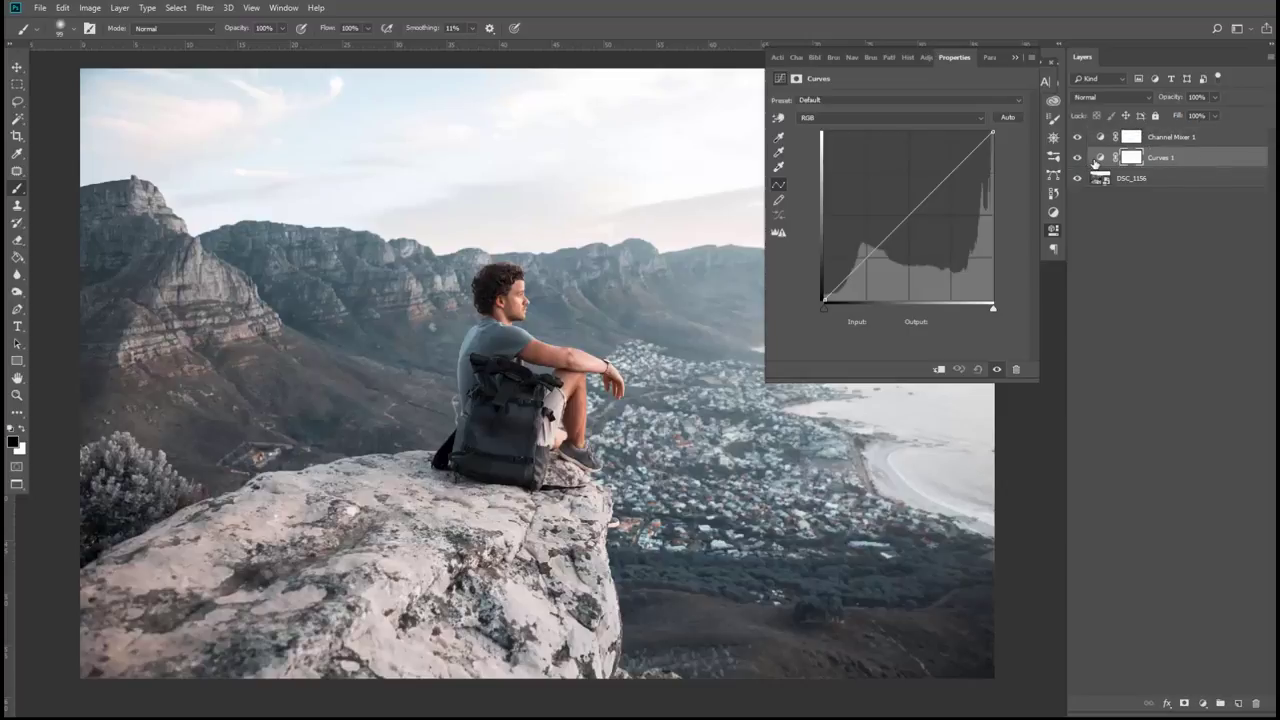
Step: Switch the Properties panel between Channel Mixer 1 and Curves 1, ending on Curves 1
left_click(1165, 139)
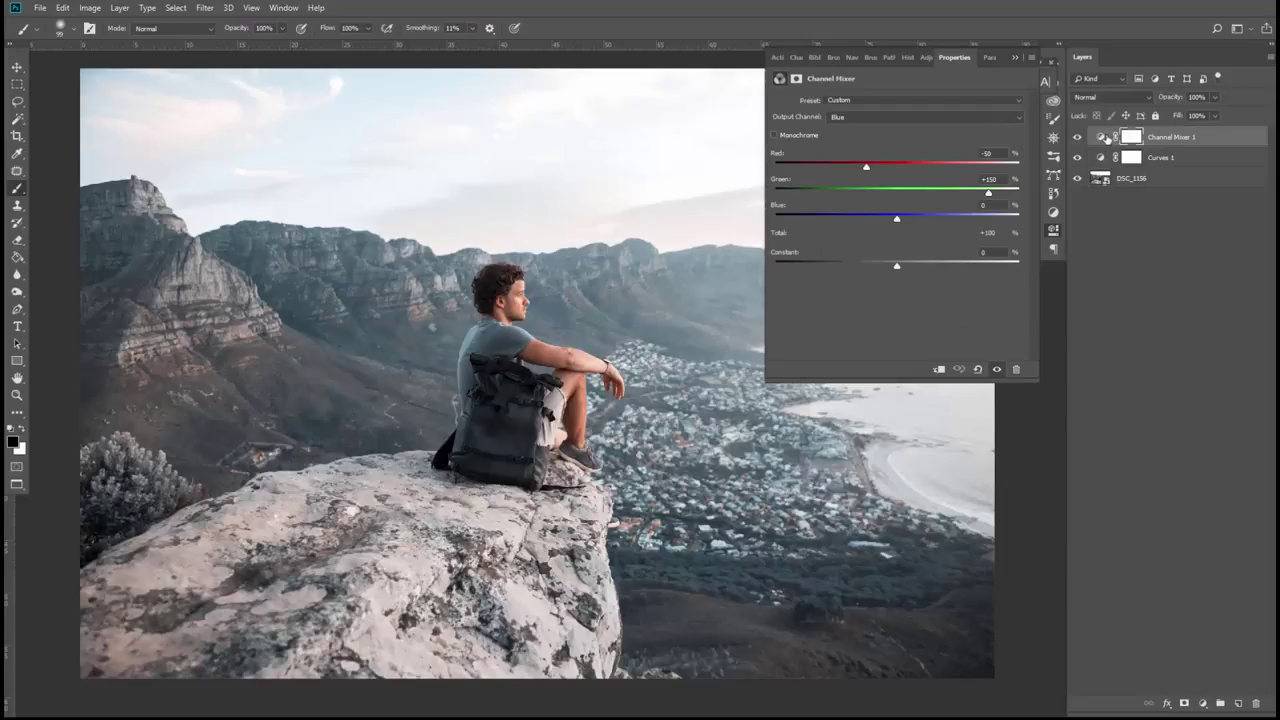
left_click(1200, 157)
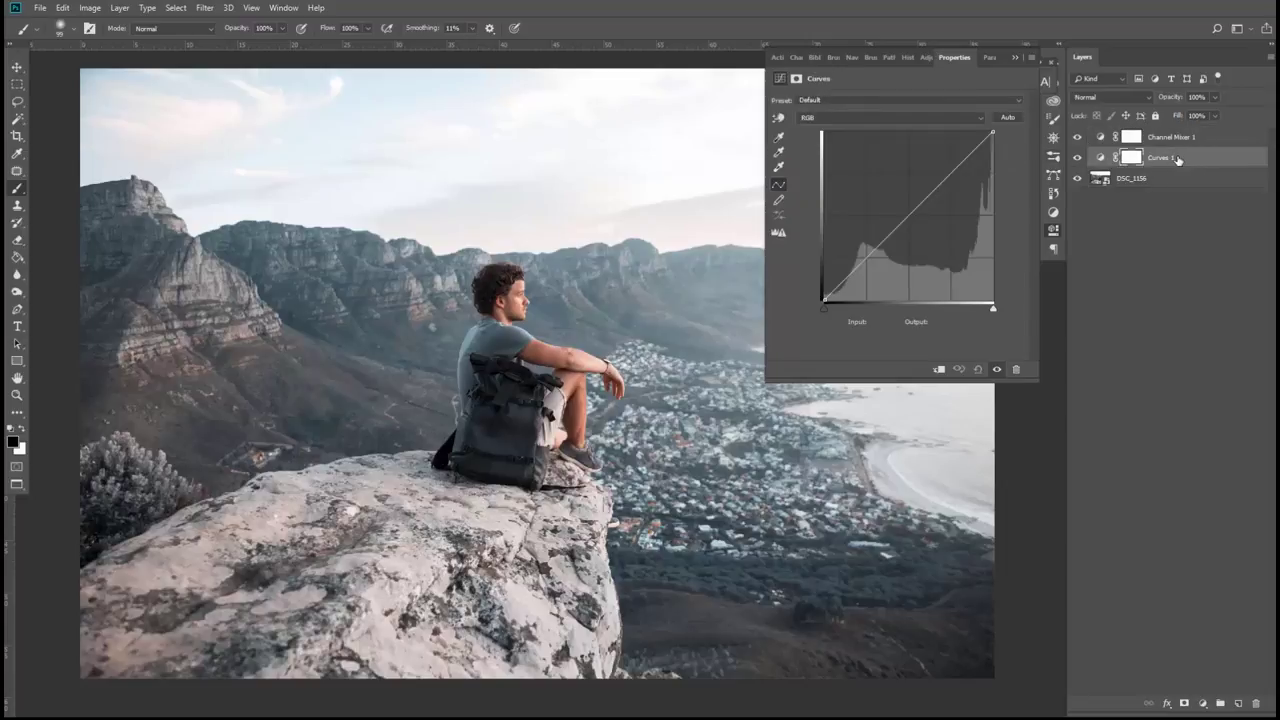
left_click(1158, 140)
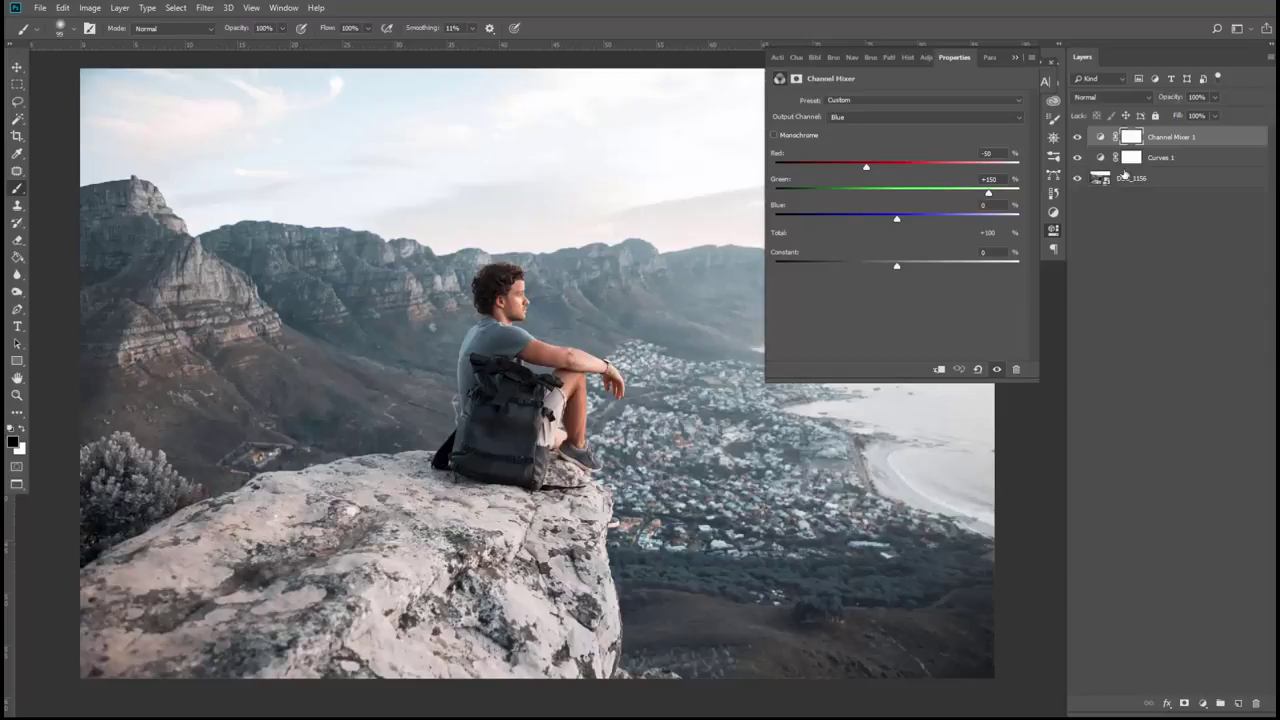
left_click(1099, 158)
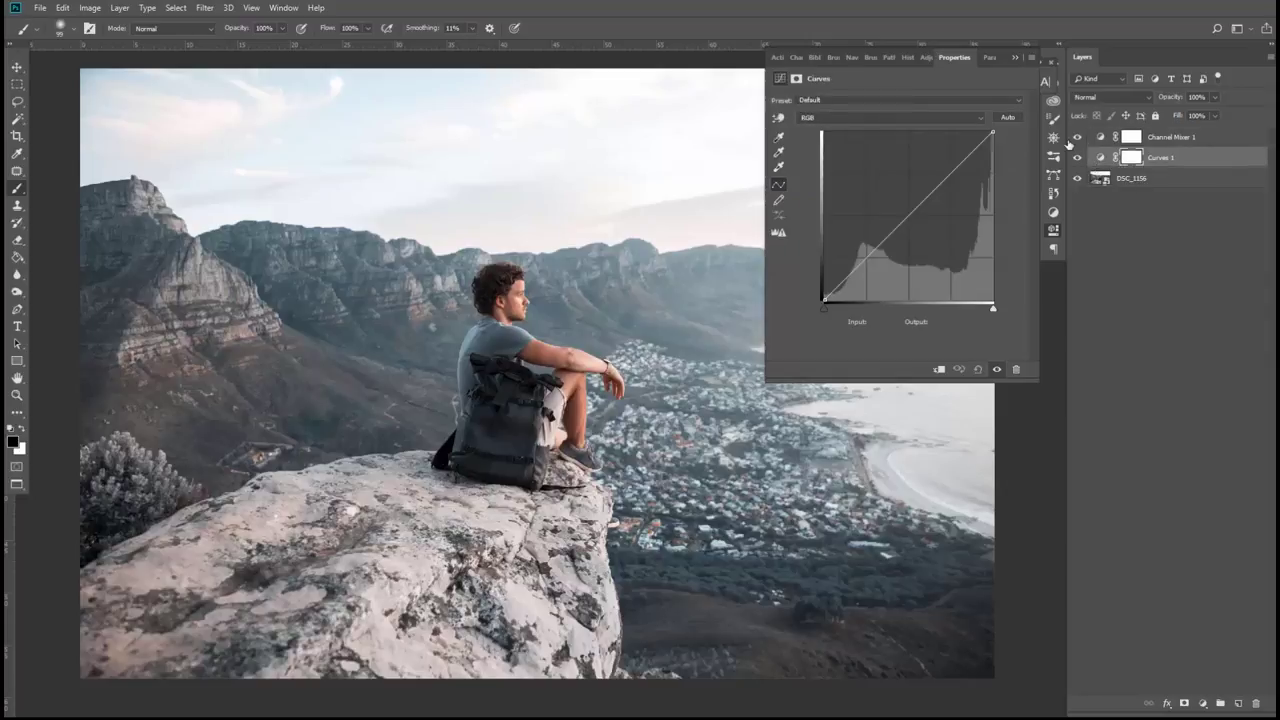
Step: Apply the balance 2 curve preset and toggle Curves 1 visibility to compare
left_click(880, 101)
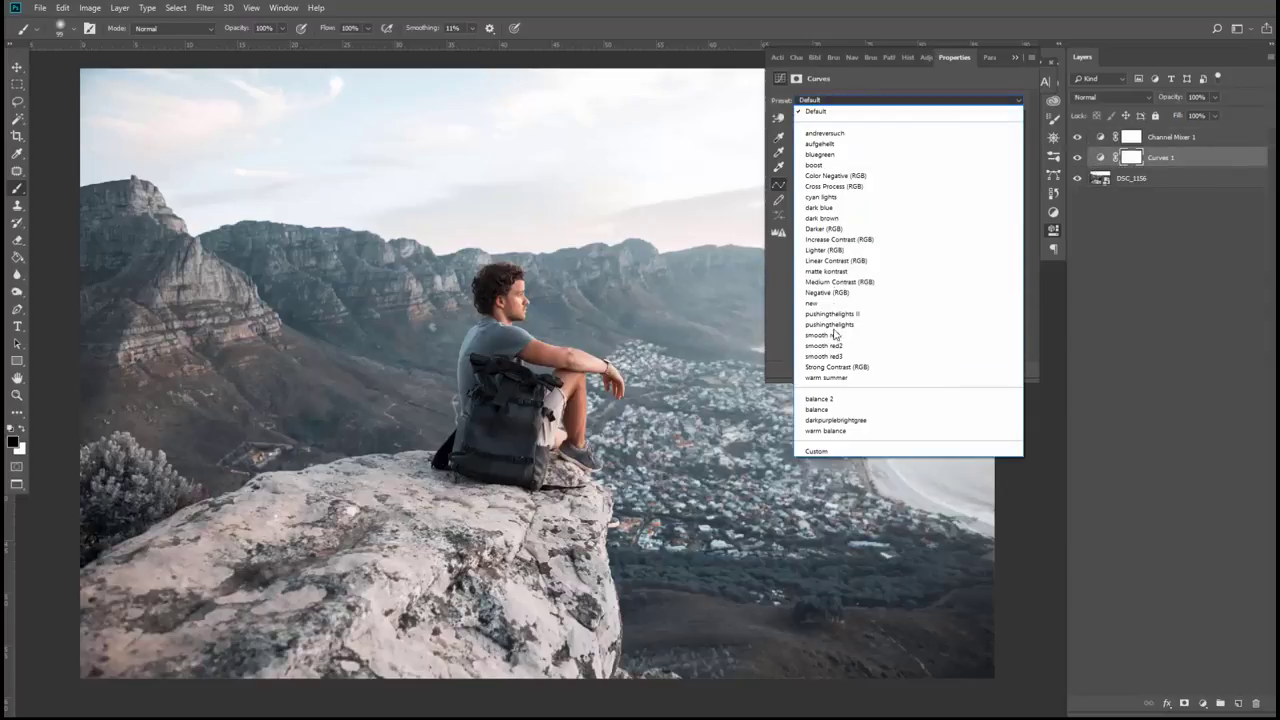
left_click(830, 399)
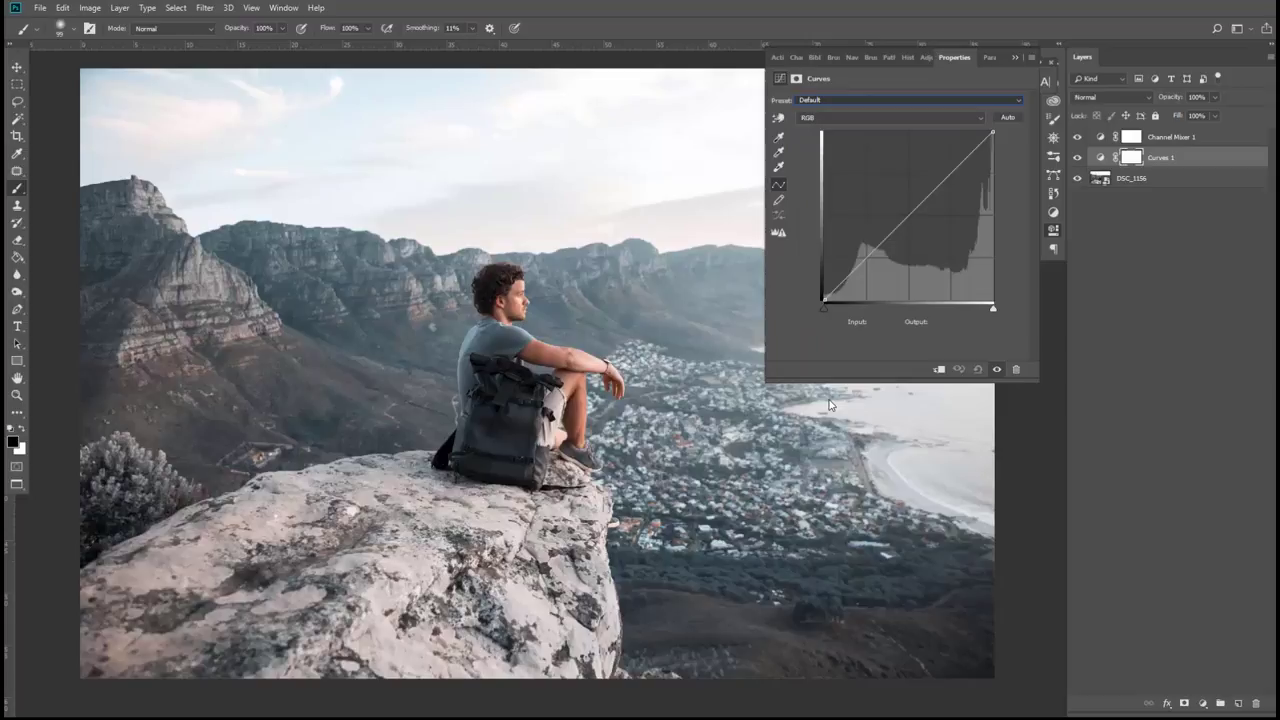
left_click(779, 185)
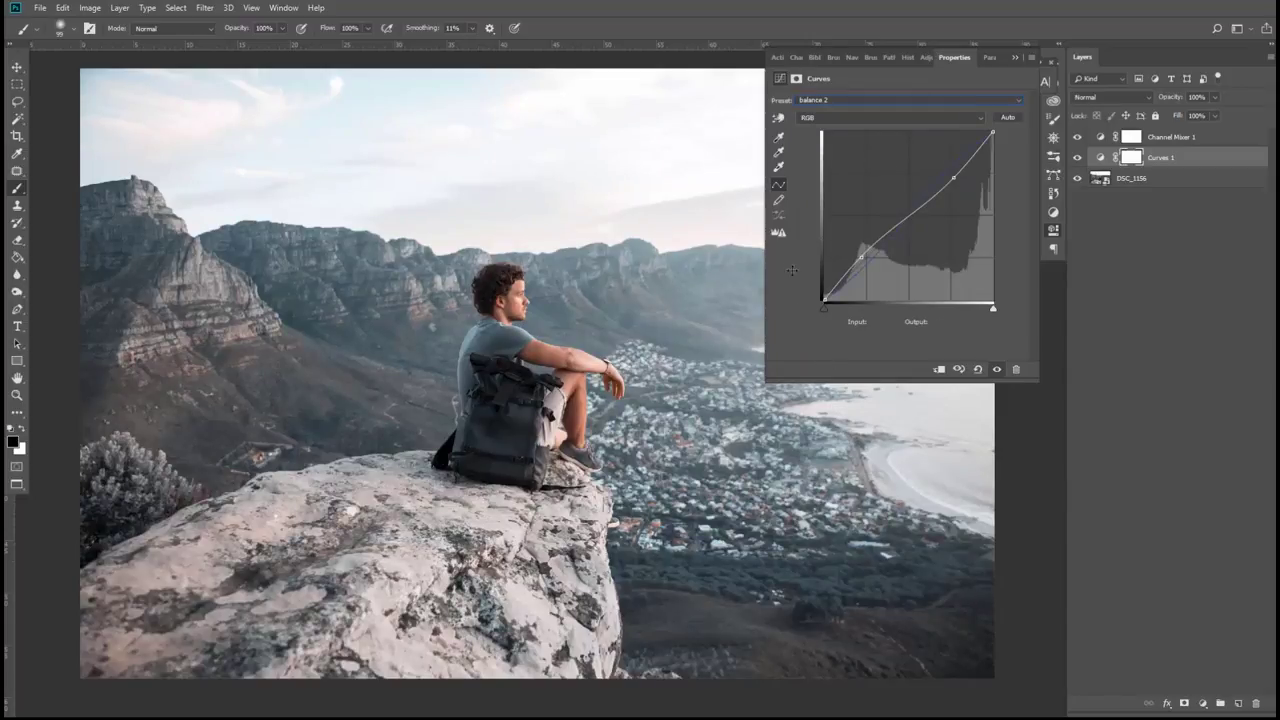
left_click(1077, 157)
left_click(1077, 157)
Step: Add a shadow point on the Green channel curve and pull it down
left_click(847, 120)
left_click(838, 132)
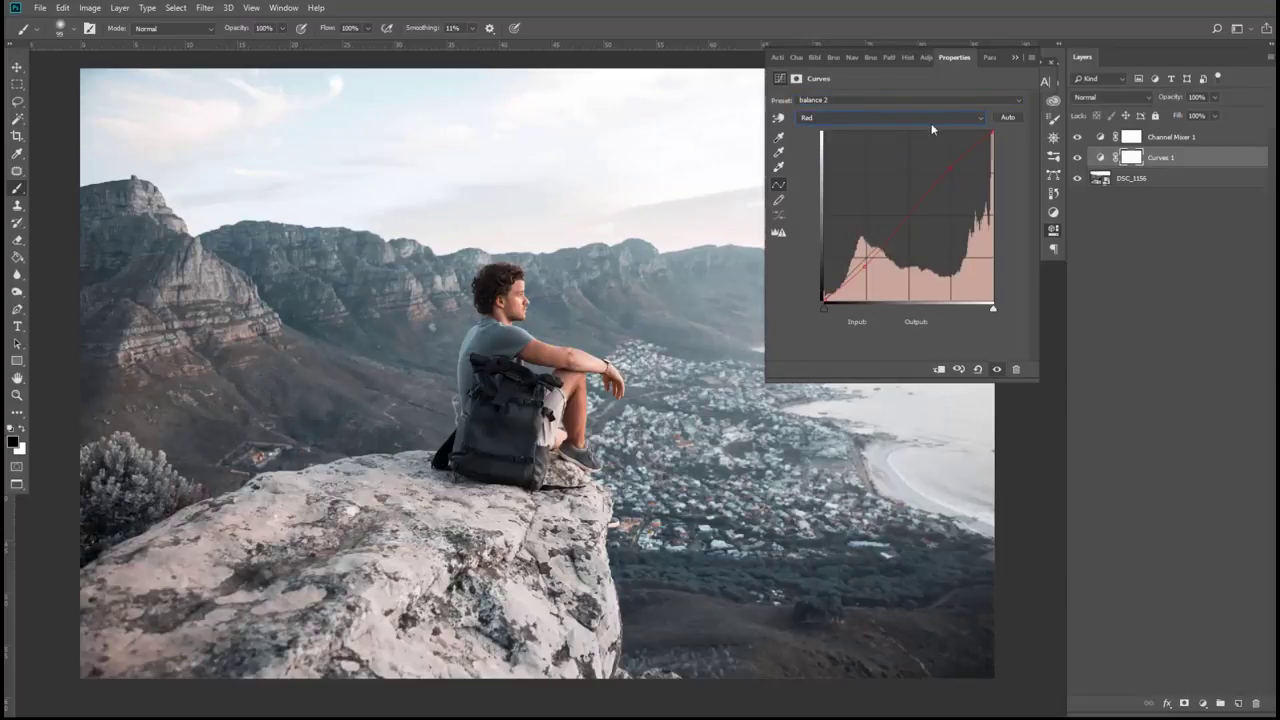
key("alt+4")
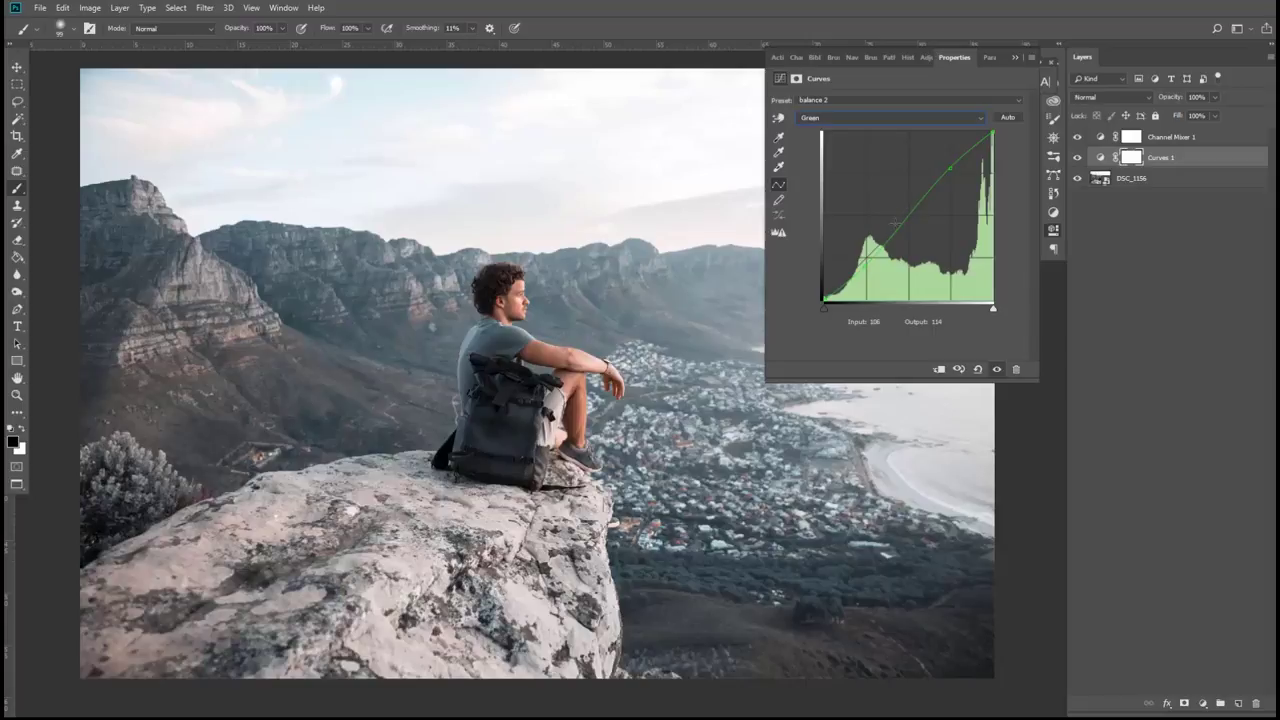
left_click(853, 119)
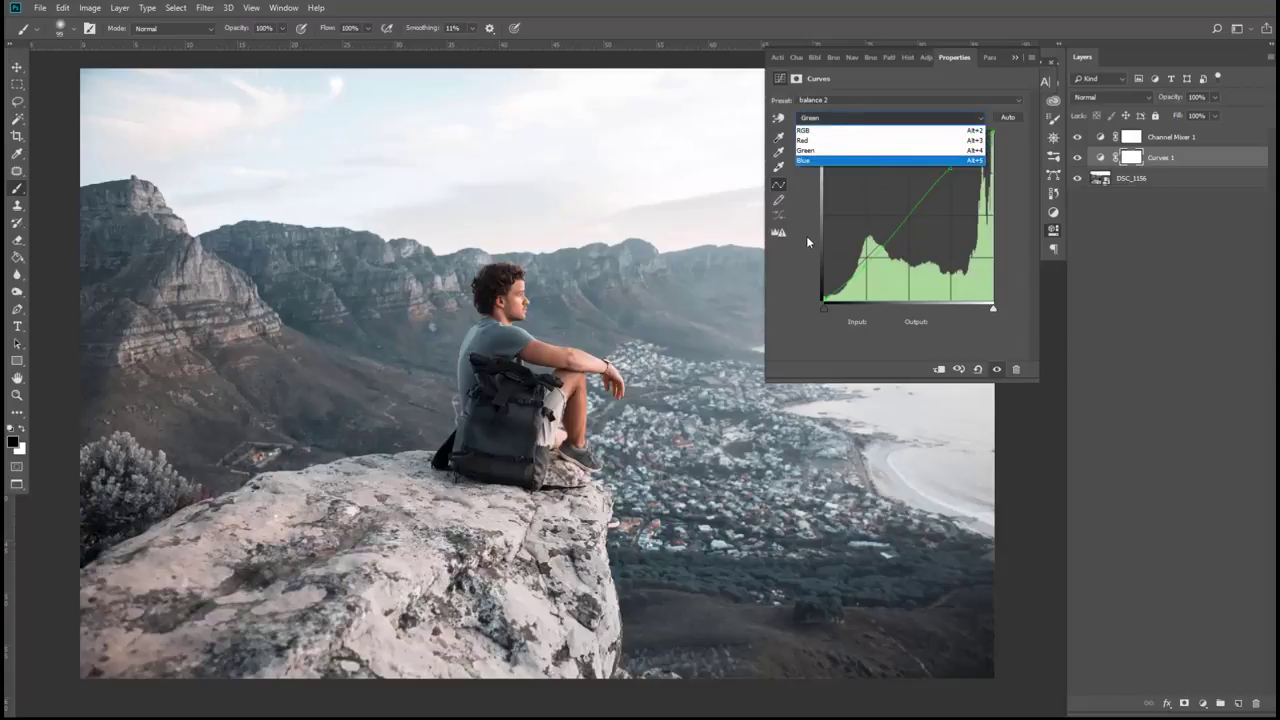
left_click(808, 150)
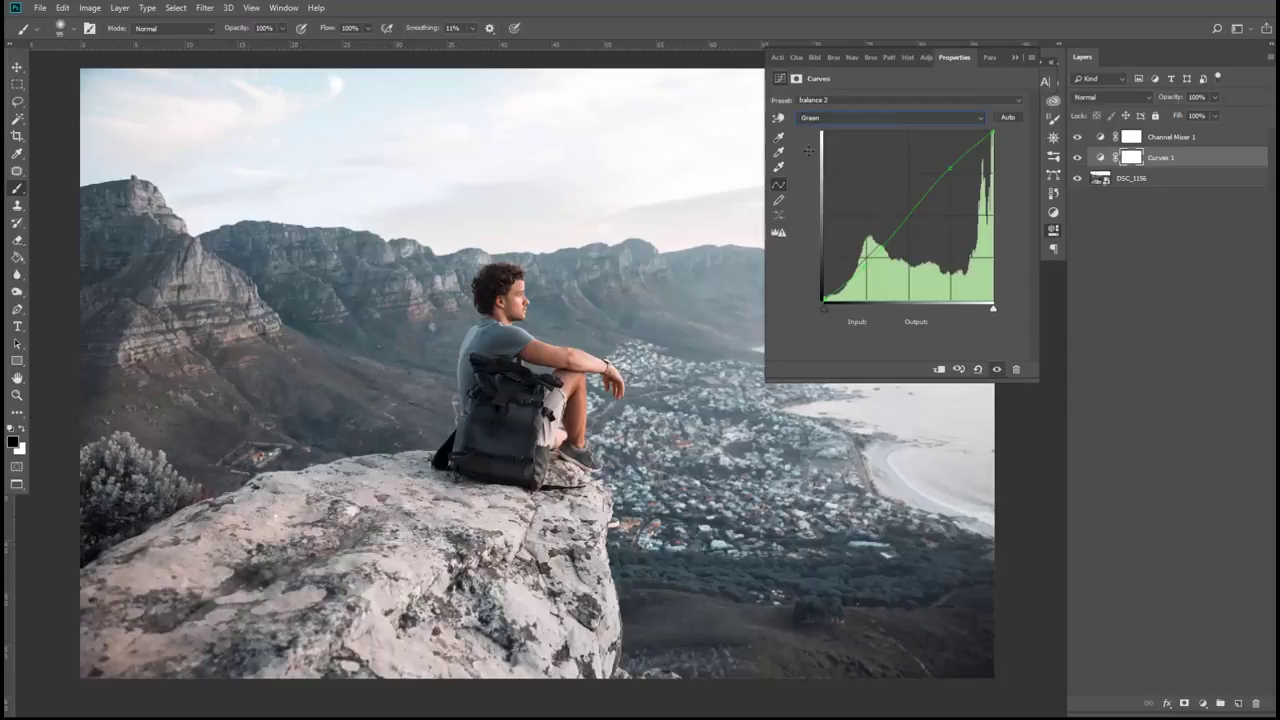
left_click(866, 267)
left_click_drag(866, 268, 867, 272)
Step: Pull the Red and Blue curves down in the shadows, compare, and return to RGB
left_click(850, 118)
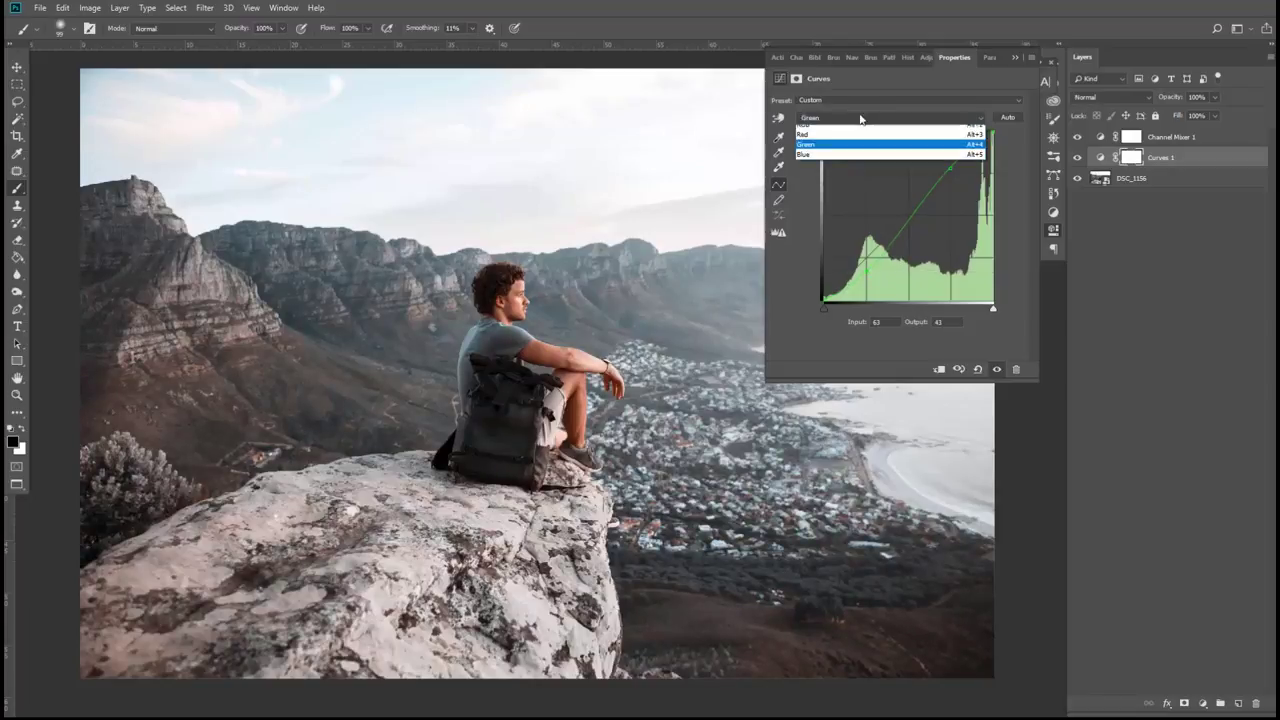
left_click(843, 141)
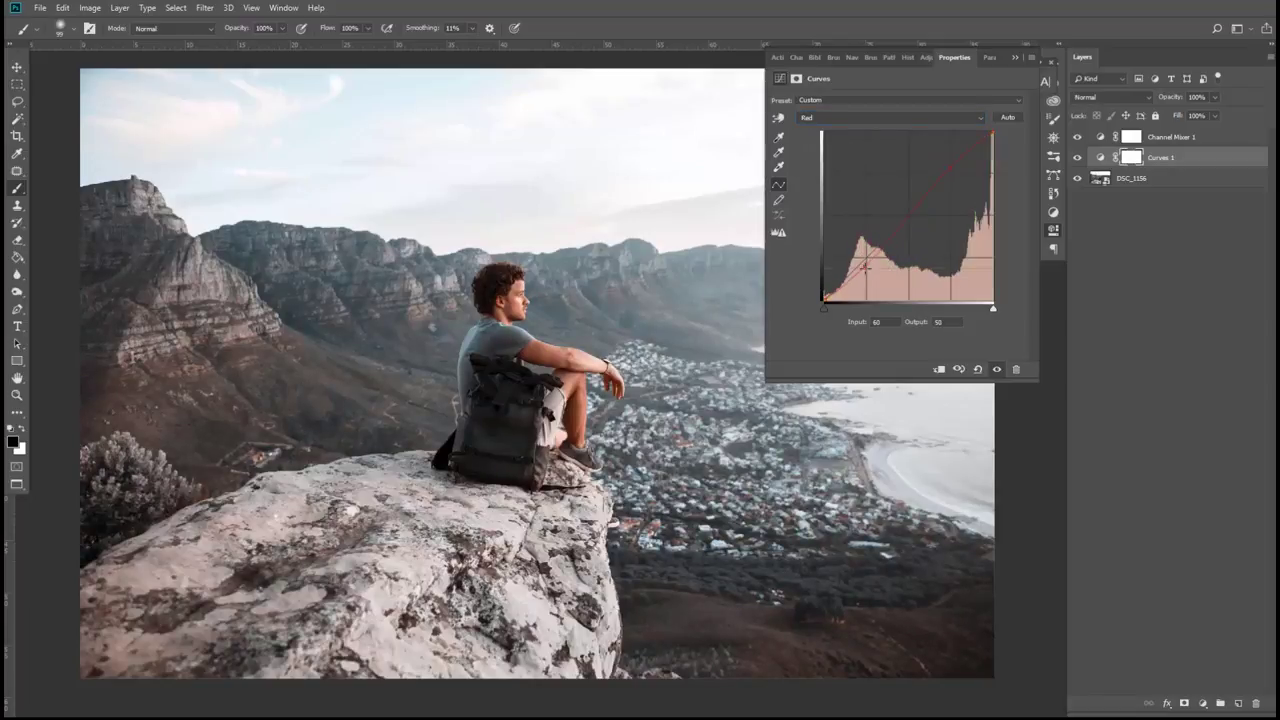
left_click_drag(866, 270, 867, 284)
left_click(833, 117)
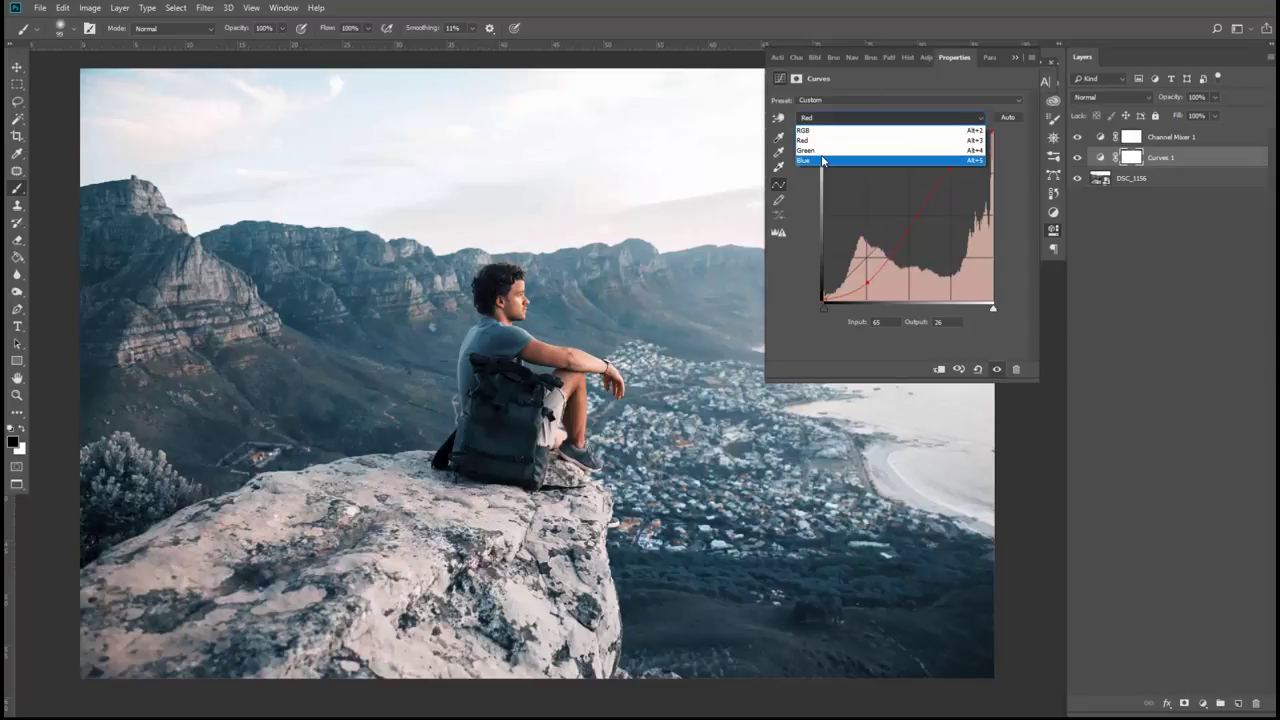
left_click(833, 161)
left_click_drag(864, 264, 867, 264)
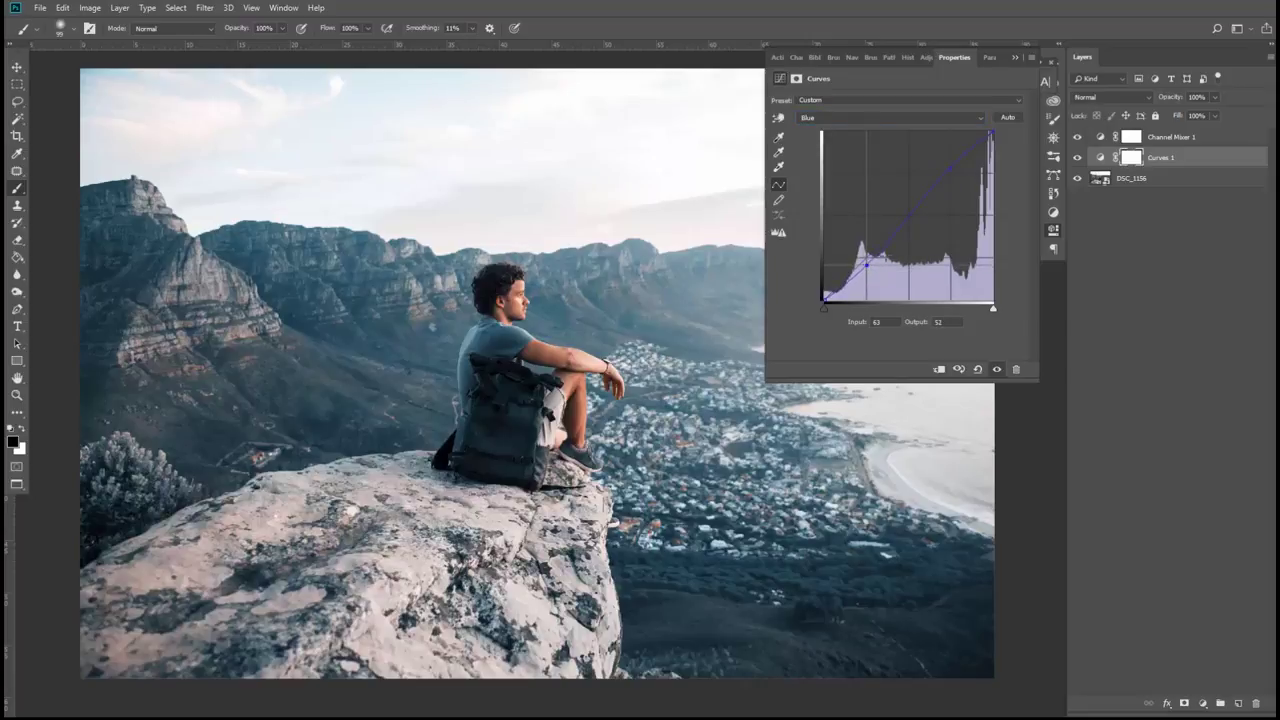
left_click(1078, 157)
left_click(1078, 157)
key("alt+2")
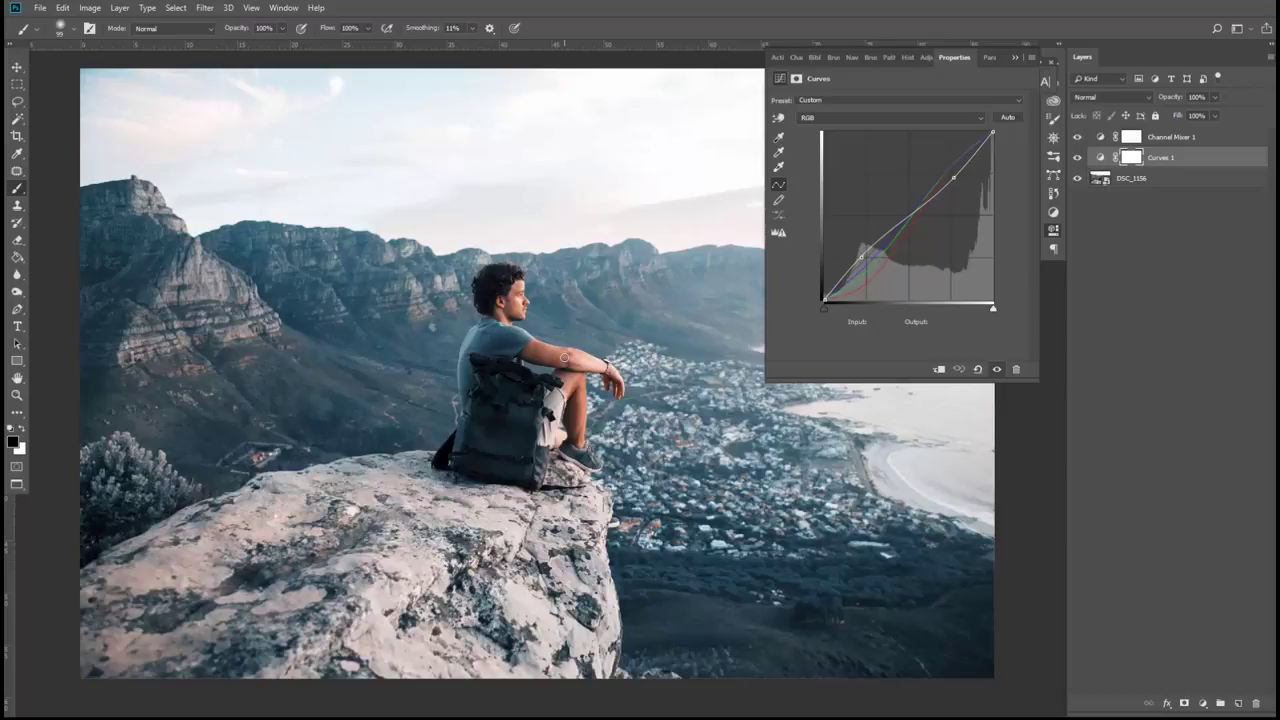
Step: Select Channel Mixer 1 and show its mask density and feather settings
left_click(1160, 138)
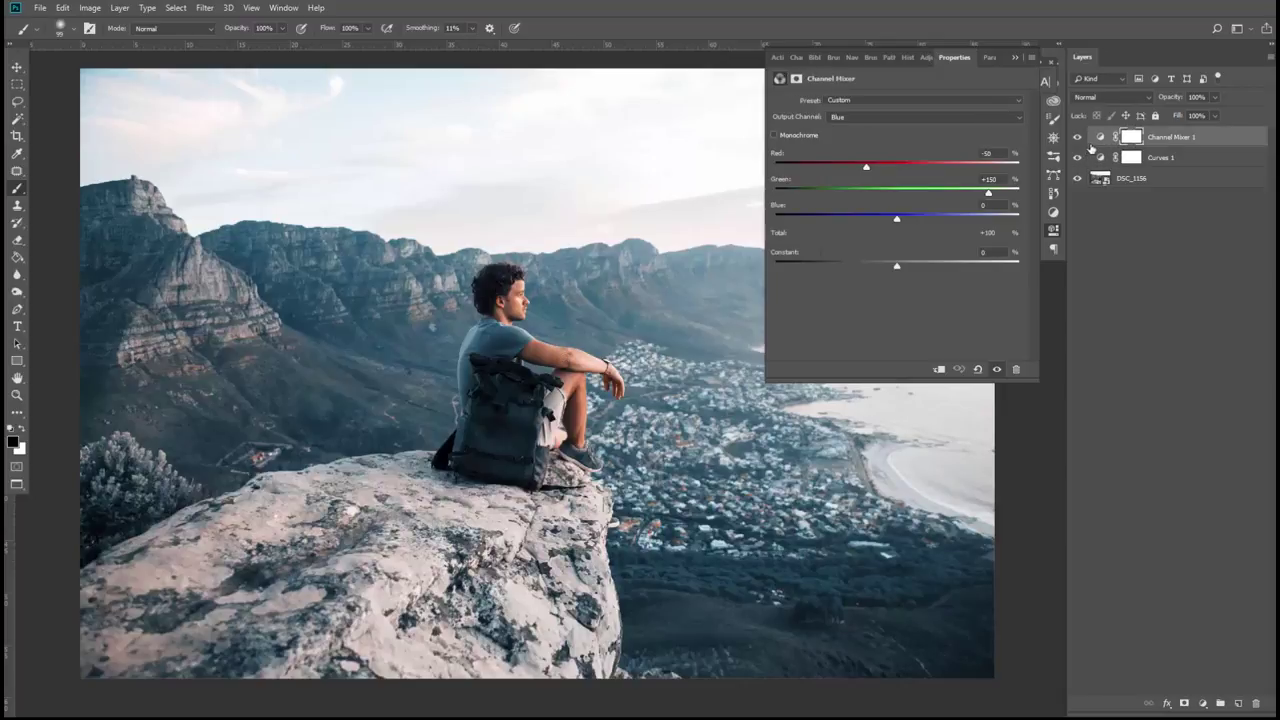
left_click(1128, 139)
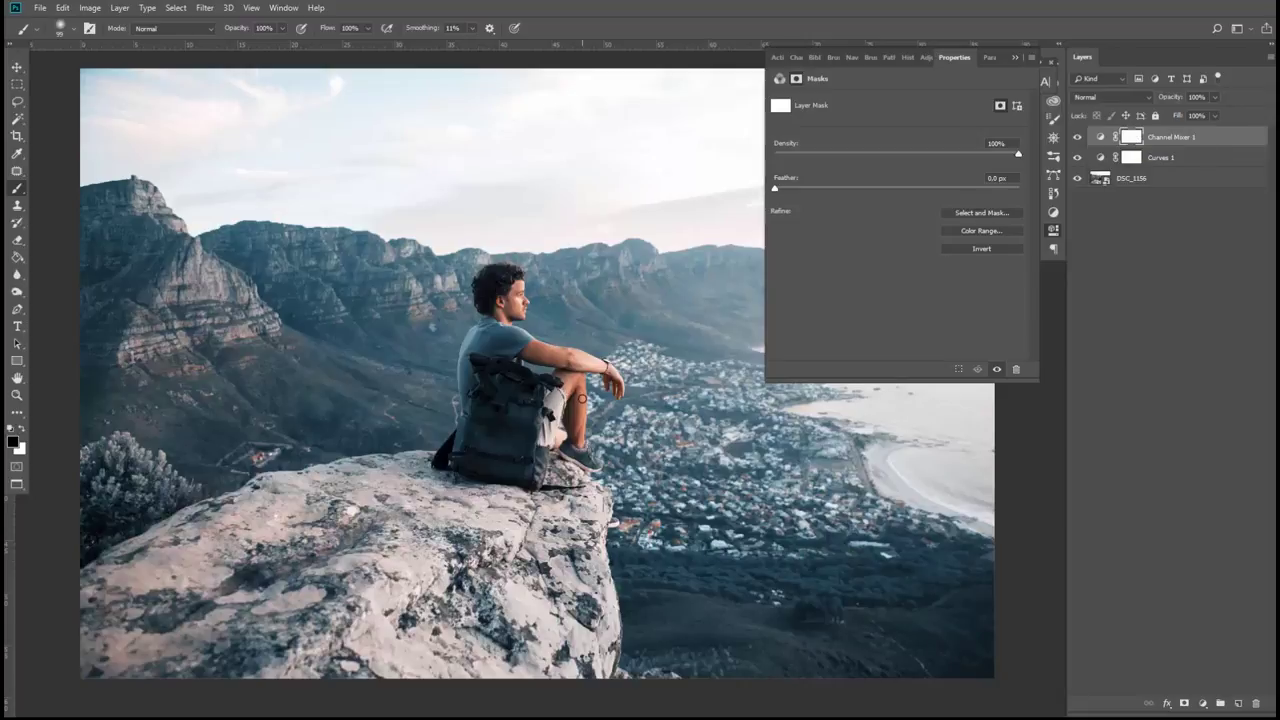
left_click(1203, 703)
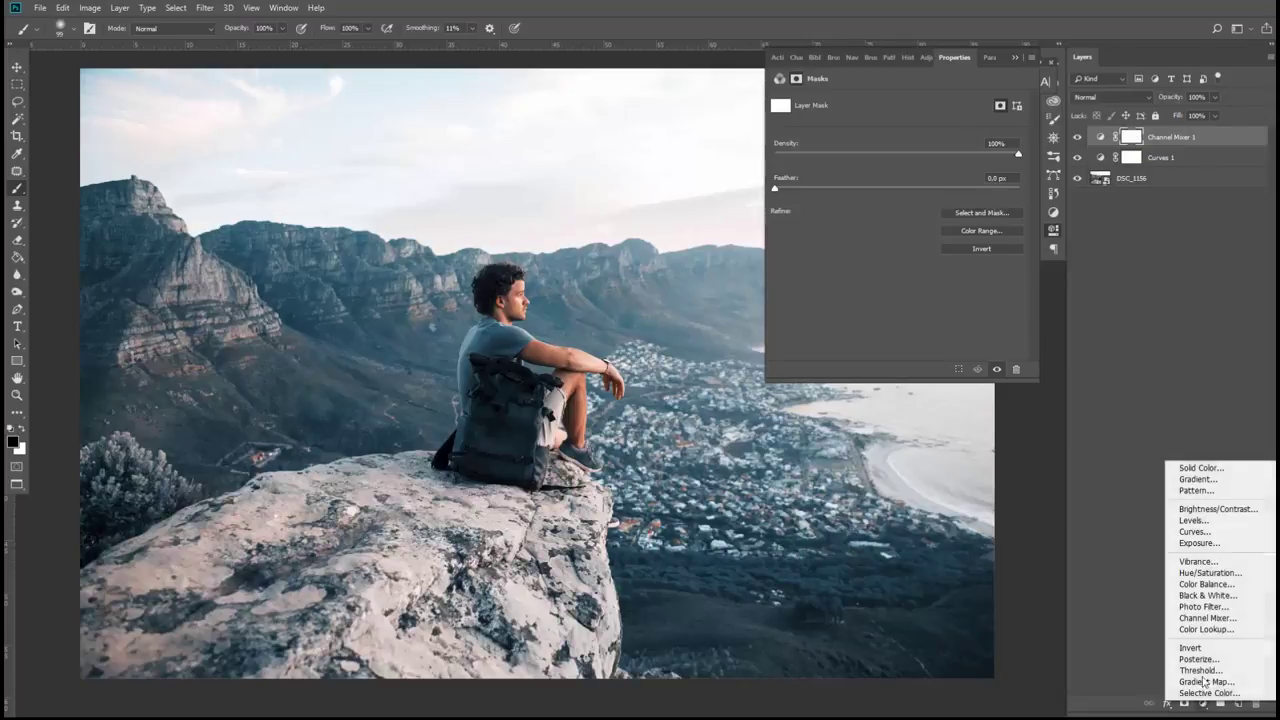
Step: Add a monochrome Channel Mixer 2 with Red -146, Green +79, Blue +151
left_click(1207, 618)
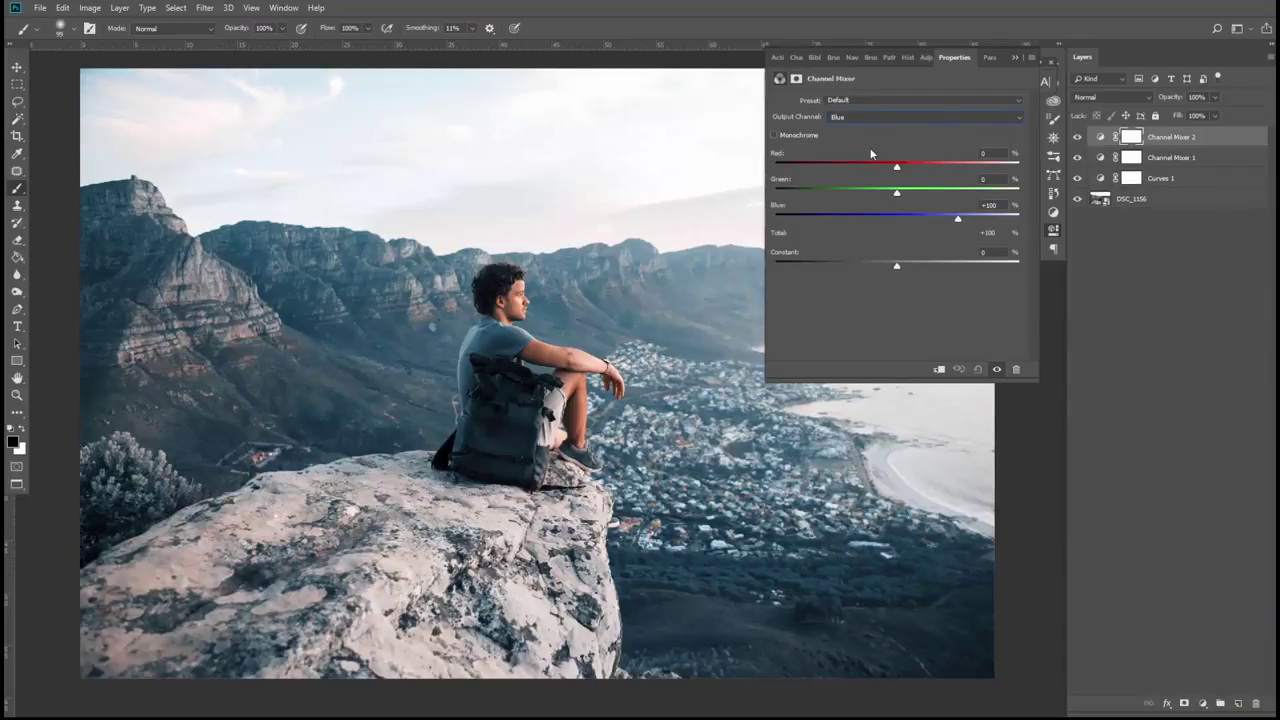
left_click(775, 138)
left_click_drag(920, 166, 808, 165)
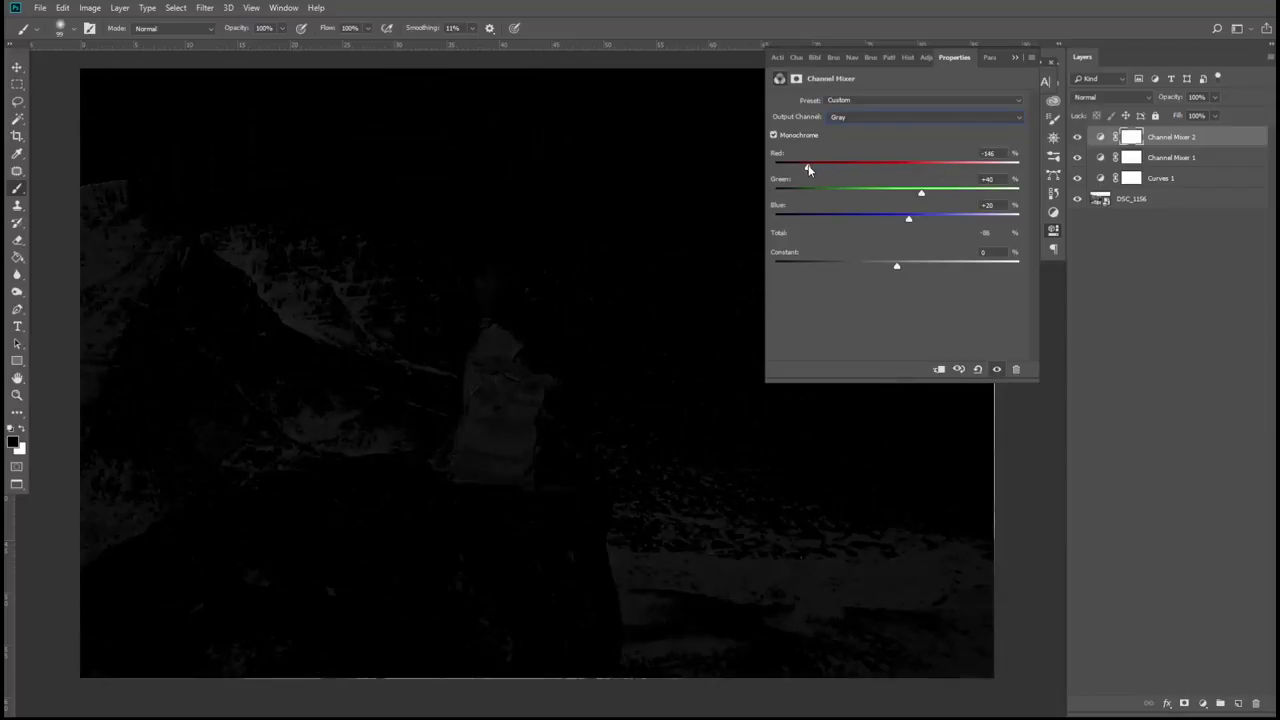
left_click_drag(956, 221, 989, 215)
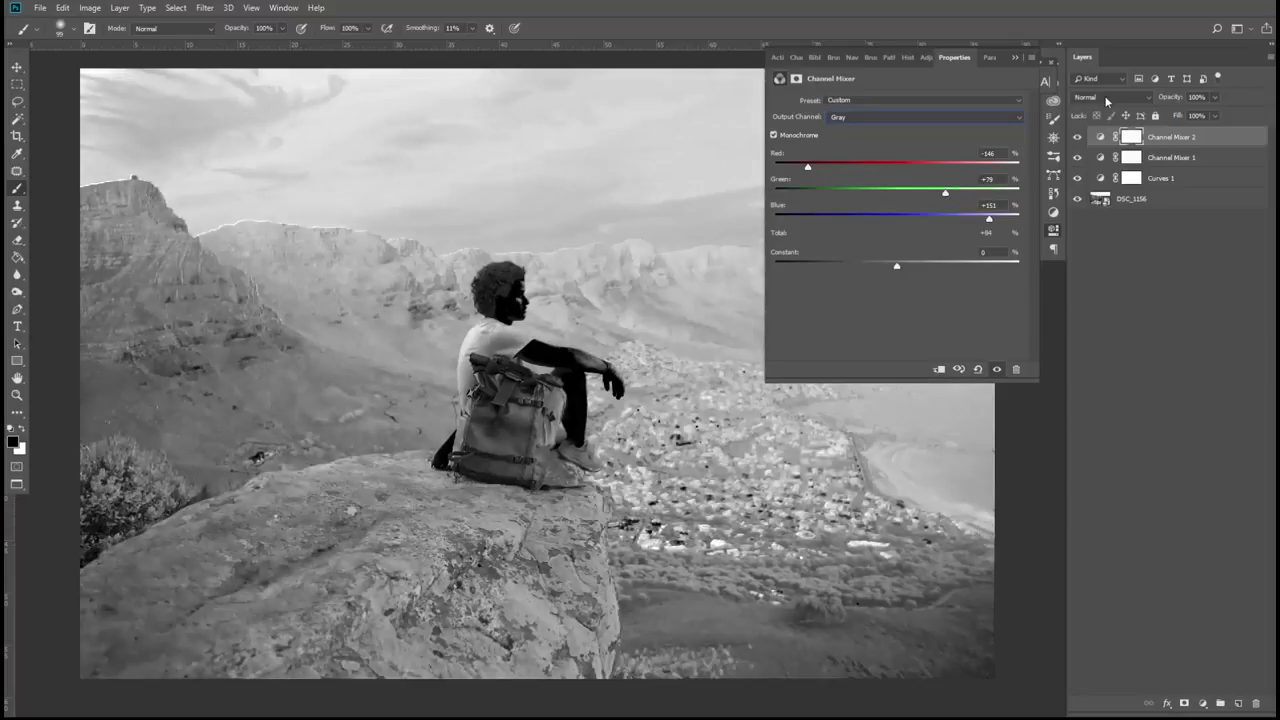
Step: Set Channel Mixer 2 to Multiply with Green +127 and Constant +50
left_click(1106, 101)
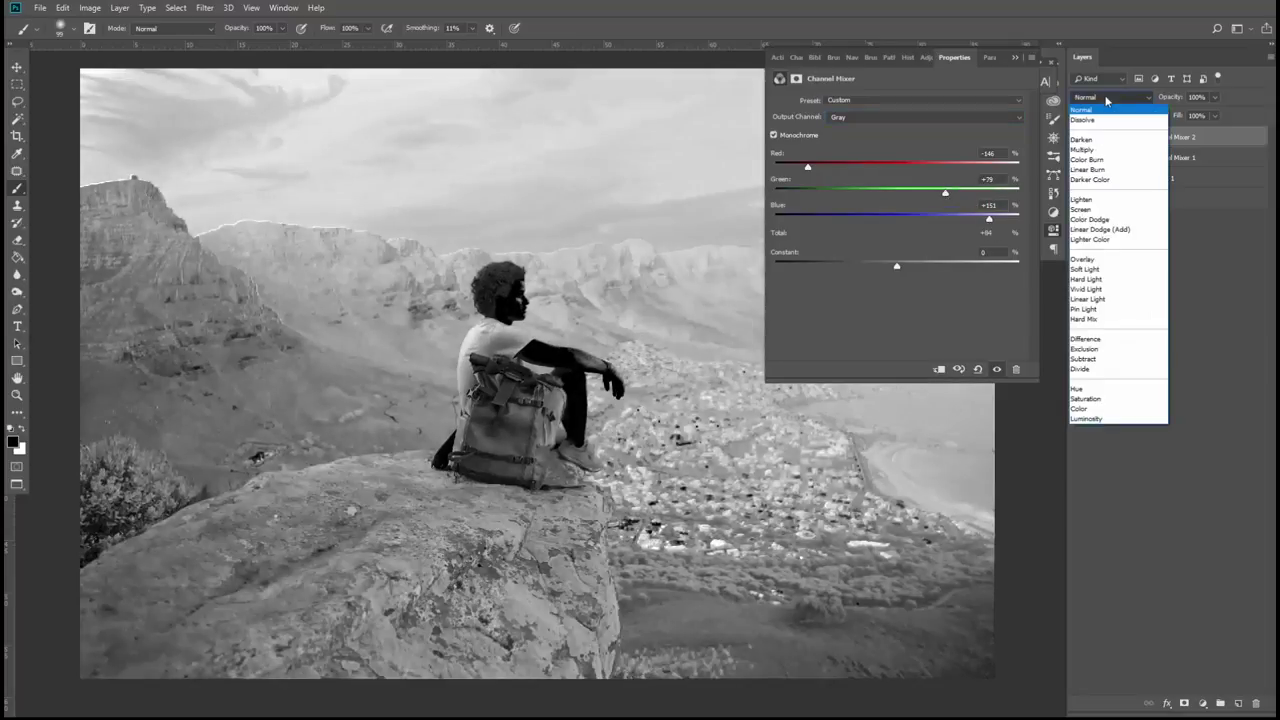
left_click(1104, 152)
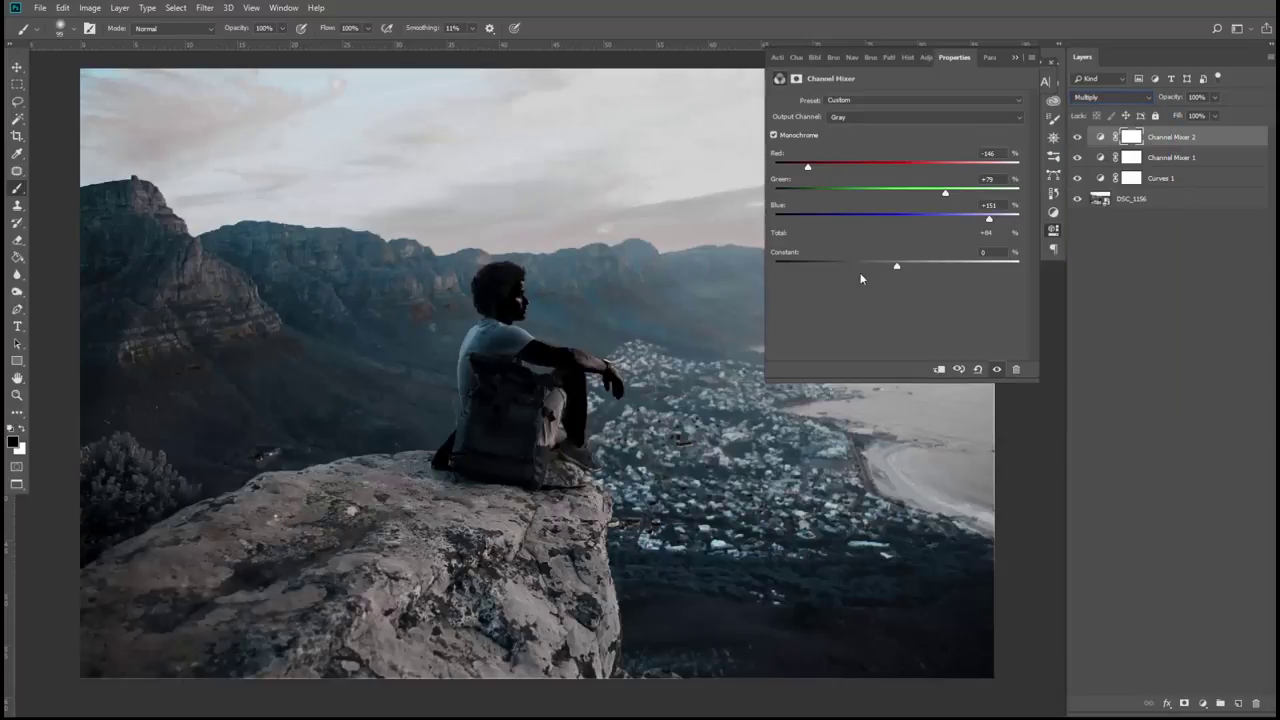
left_click_drag(896, 266, 928, 266)
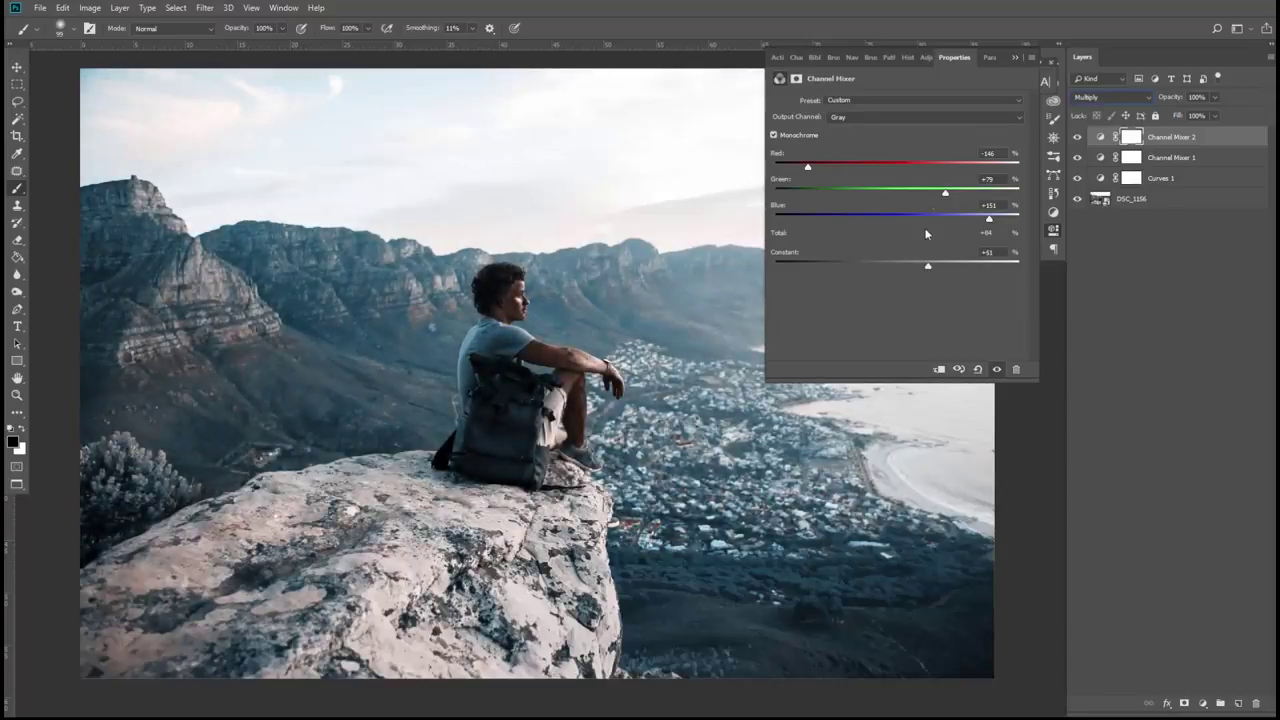
mouse_move(958, 191)
left_mouse_down()
mouse_move(981, 192)
mouse_move(978, 224)
mouse_move(995, 224)
mouse_move(969, 224)
mouse_move(976, 197)
left_mouse_up()
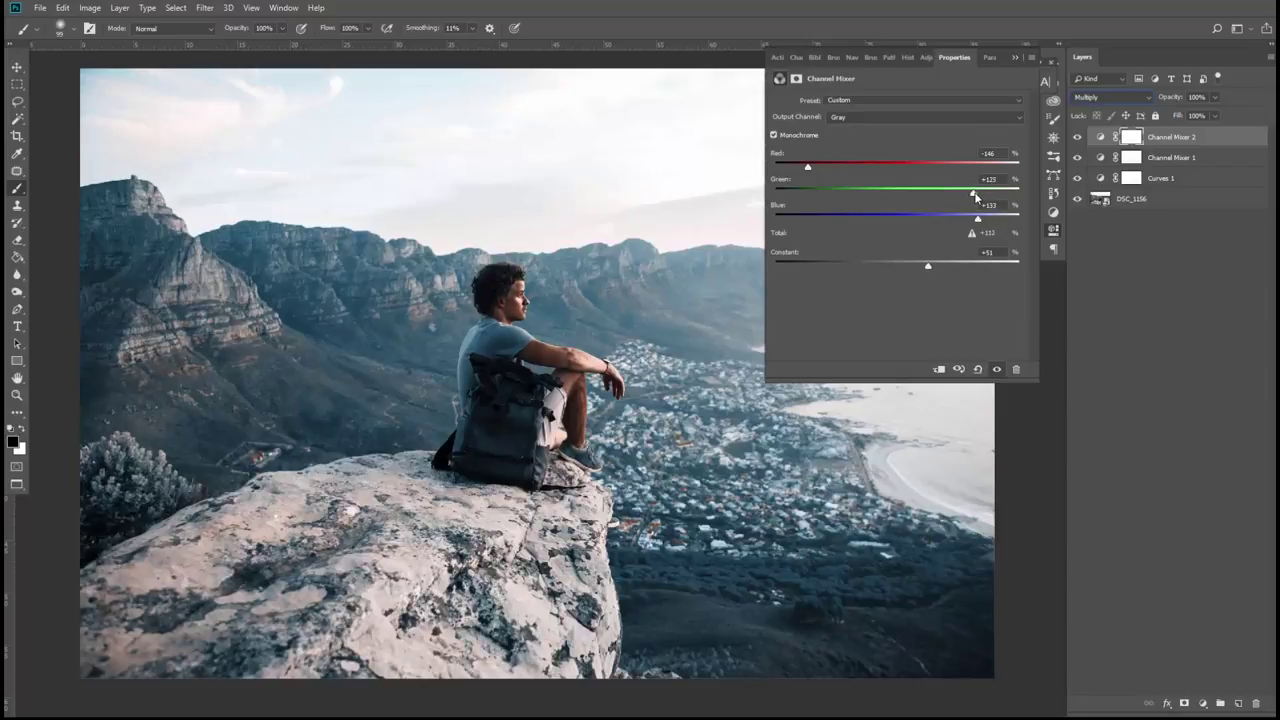
left_click_drag(926, 273, 927, 269)
Step: Lower Channel Mixer 2's layer opacity to about 47%
mouse_move(1163, 101)
left_mouse_down()
mouse_move(1131, 105)
mouse_move(1145, 105)
left_mouse_up()
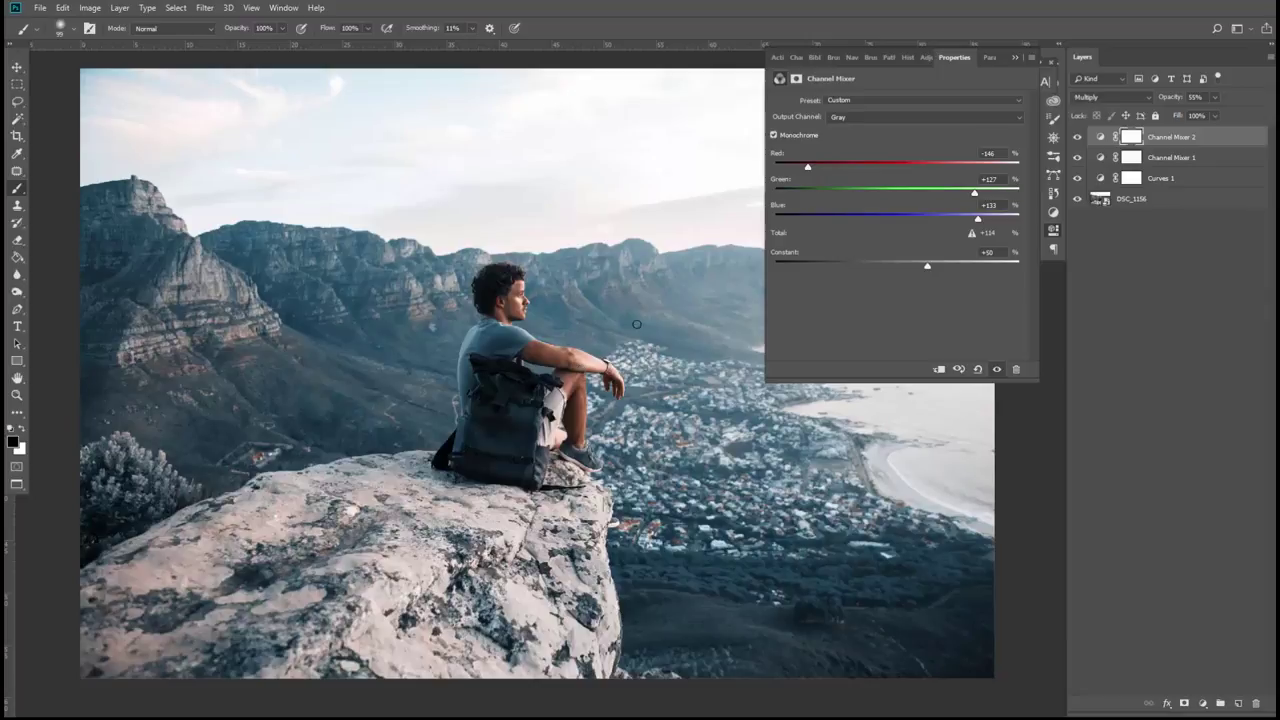
left_click_drag(1173, 99, 1169, 97)
left_click(1203, 704)
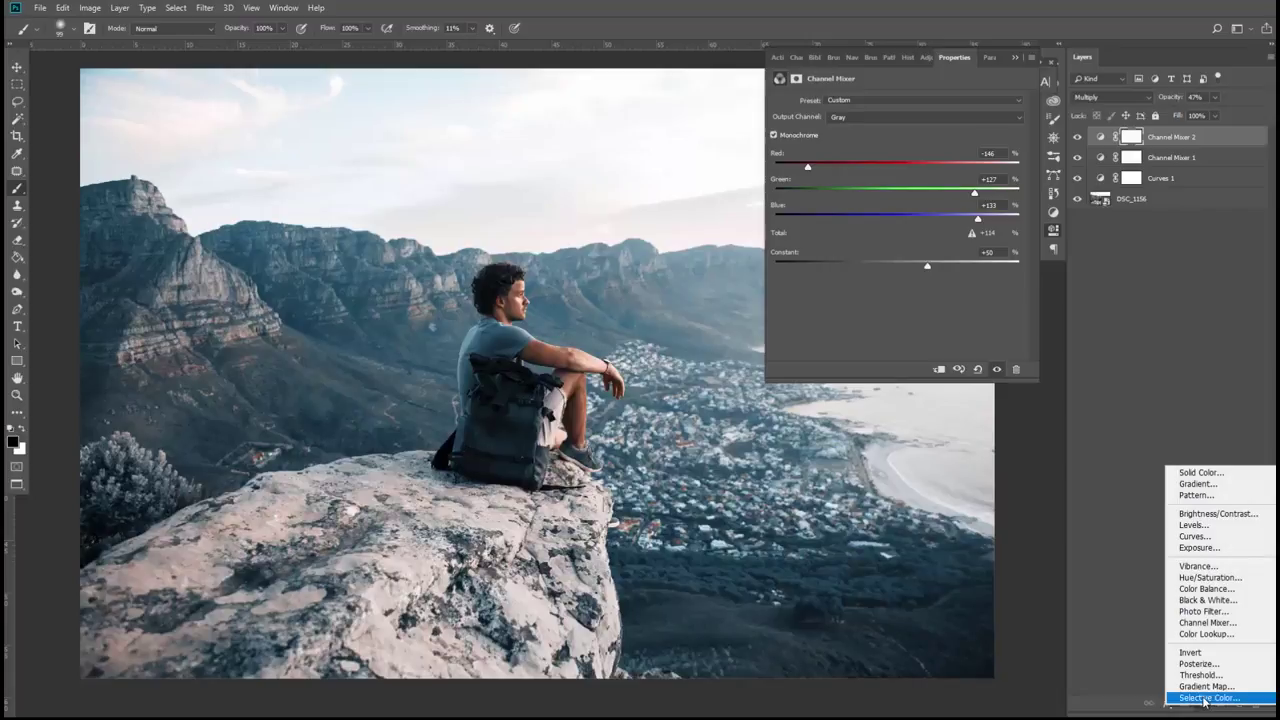
Step: Add a Hue/Saturation layer sampling the reds, setting Hue -3 and Saturation -21
left_click(1205, 578)
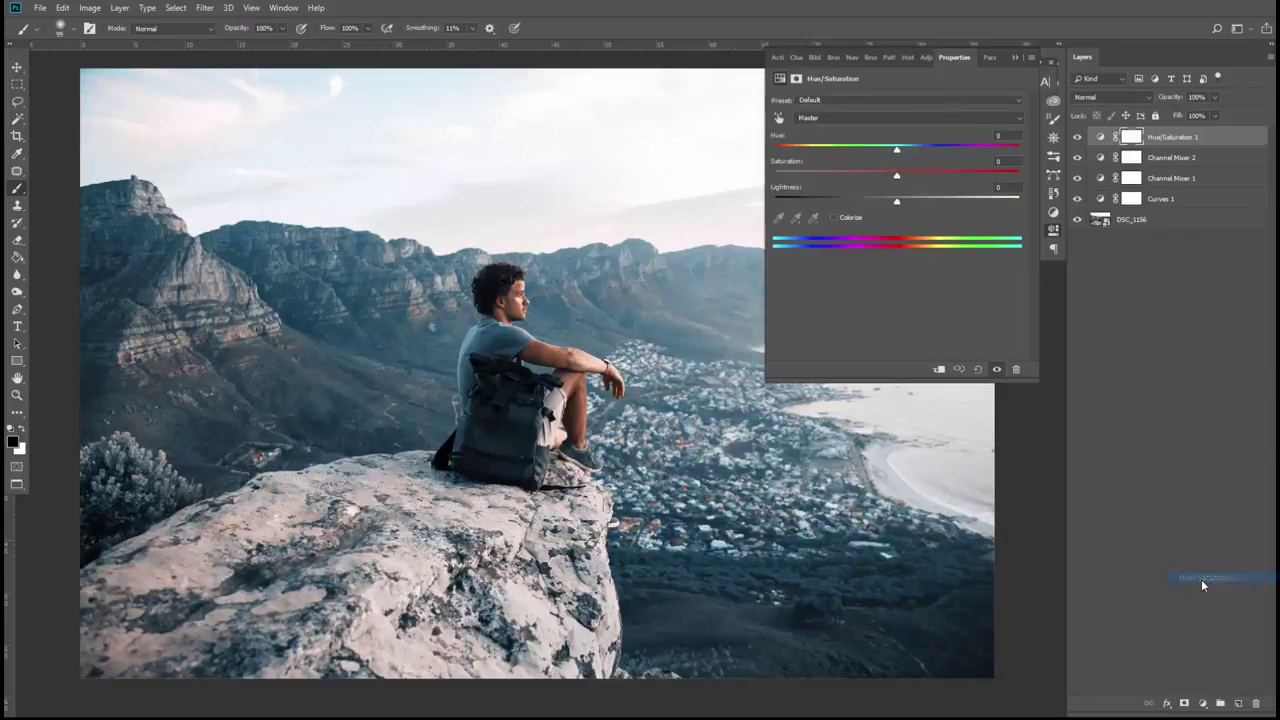
left_click(778, 119)
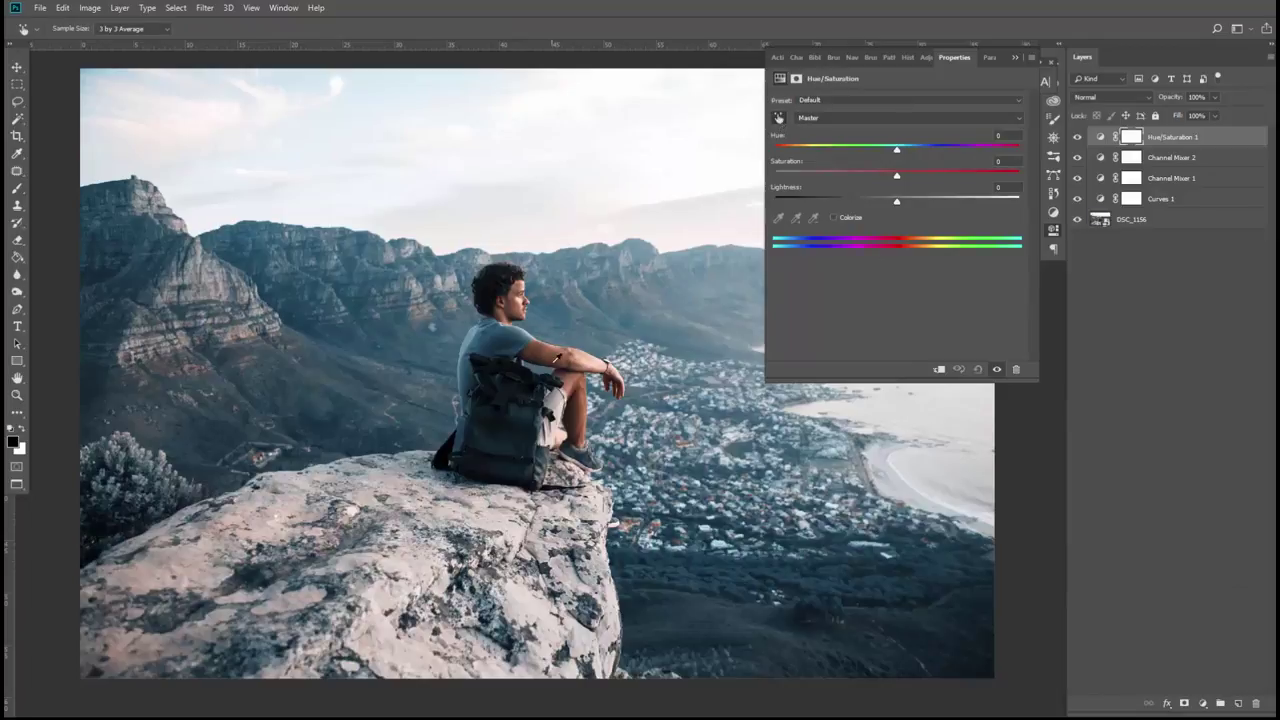
left_click(563, 348)
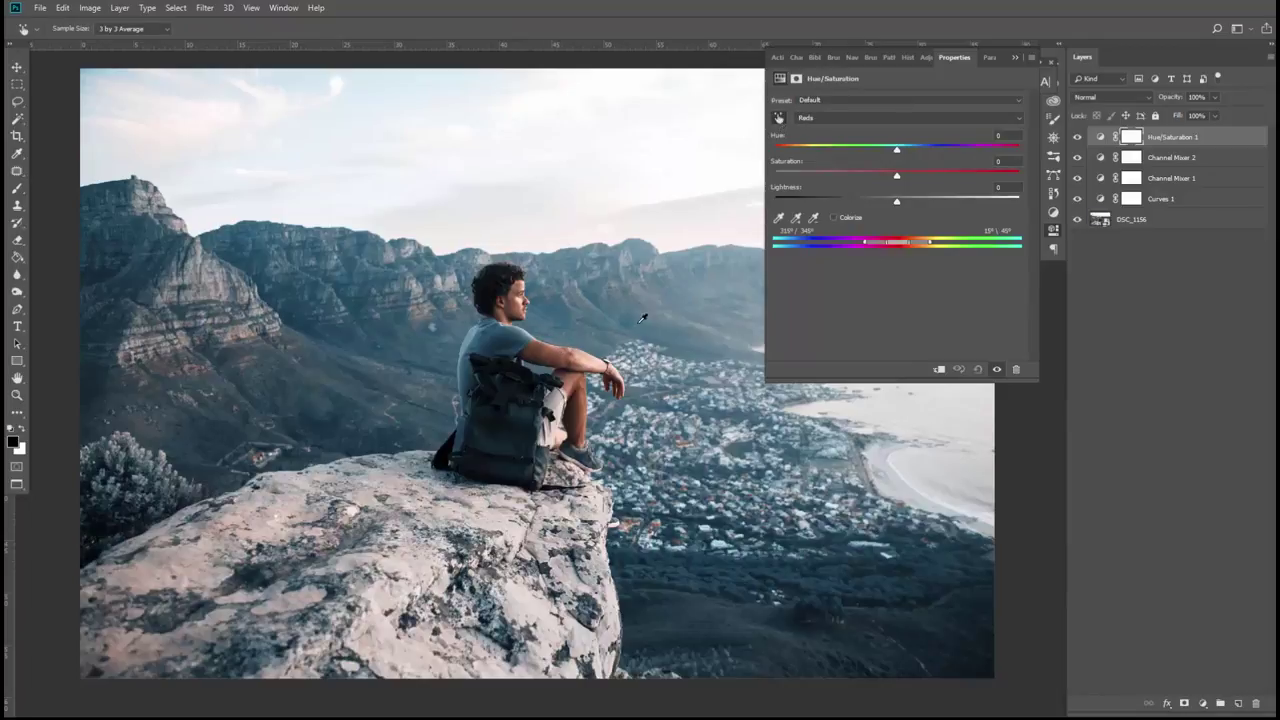
left_click_drag(892, 178, 886, 178)
left_click_drag(900, 150, 896, 162)
left_click(1020, 57)
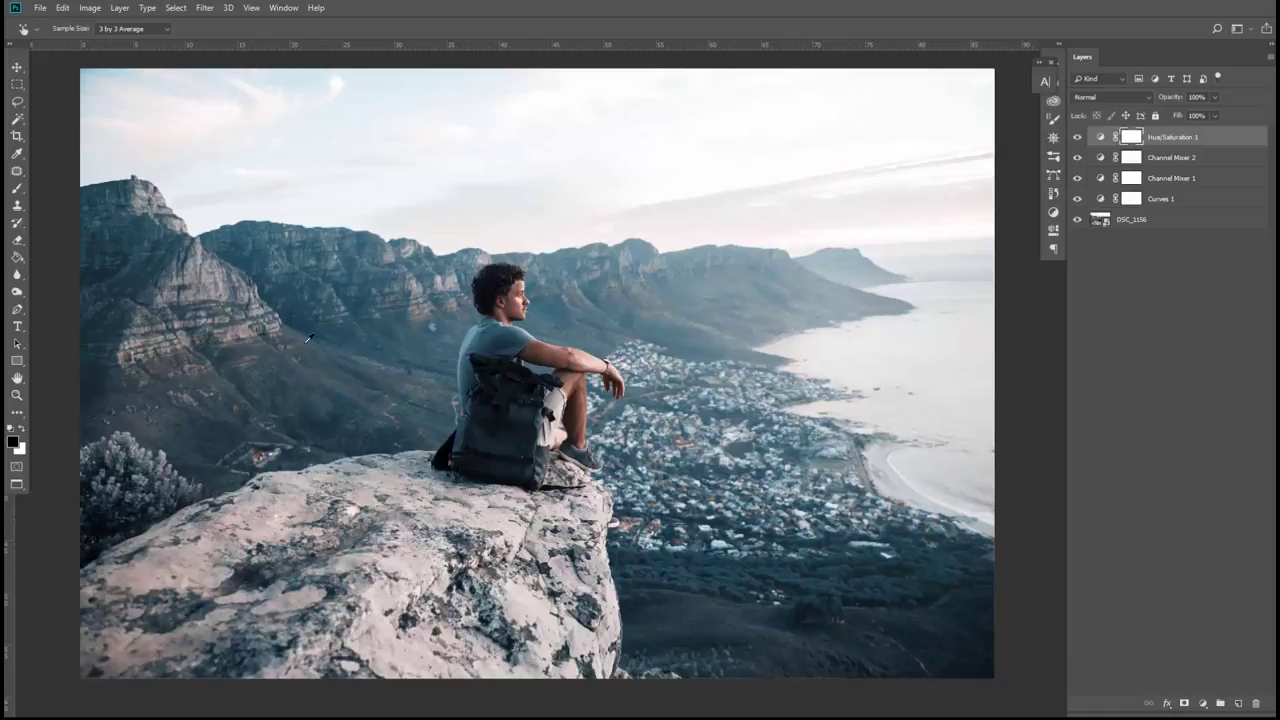
Step: Group Channel Mixer 2 and Hue/Saturation 1 into Group 1 with an inverted black mask
left_click(1217, 160, "shift")
key("b")
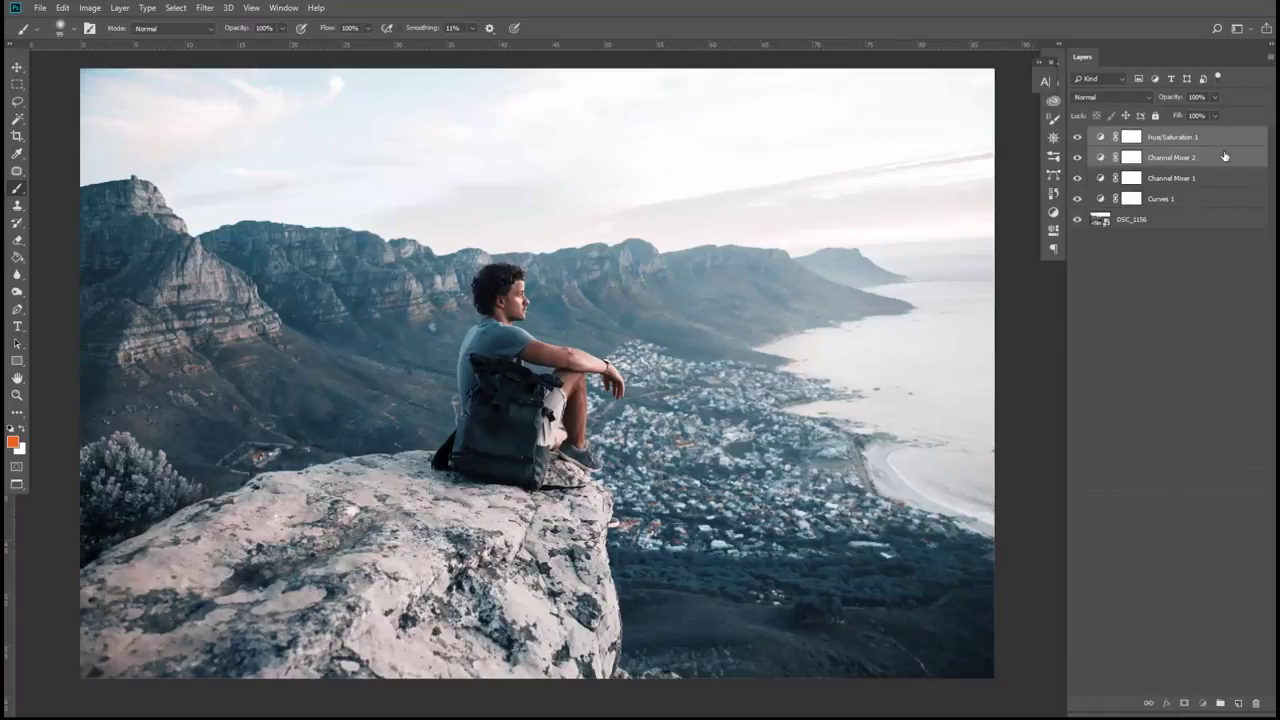
left_click(1220, 703)
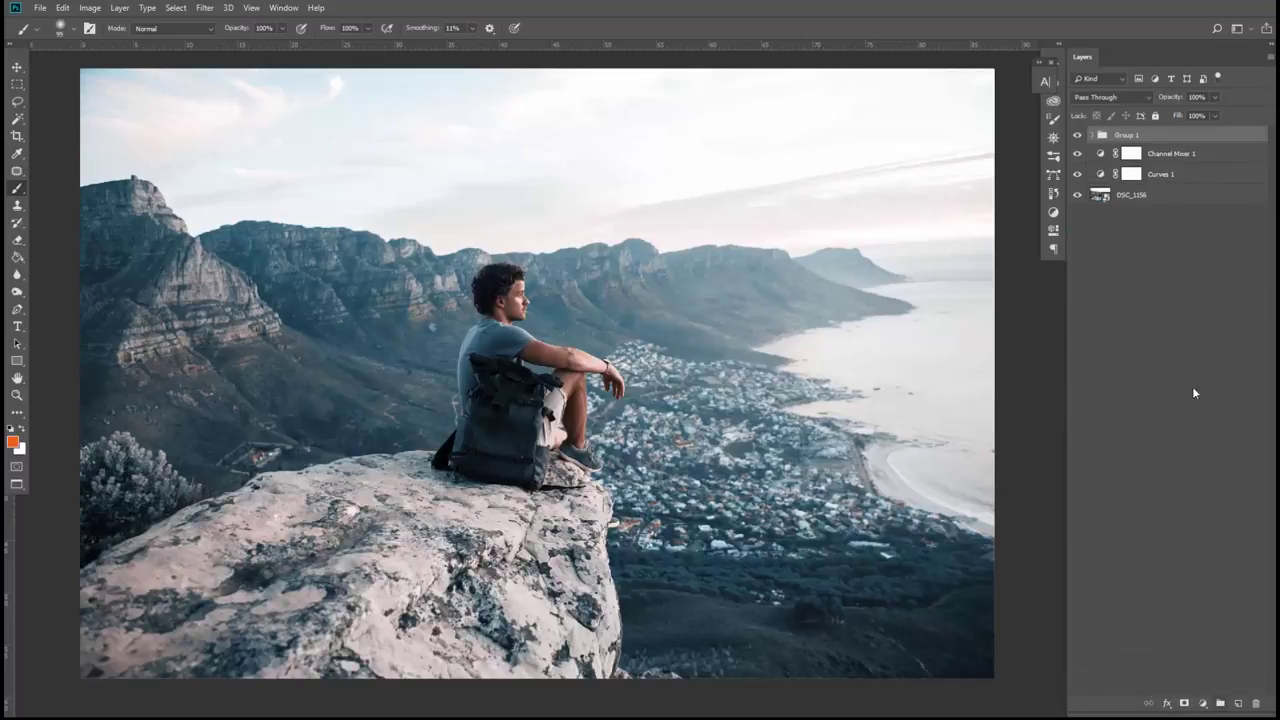
left_click(1183, 704)
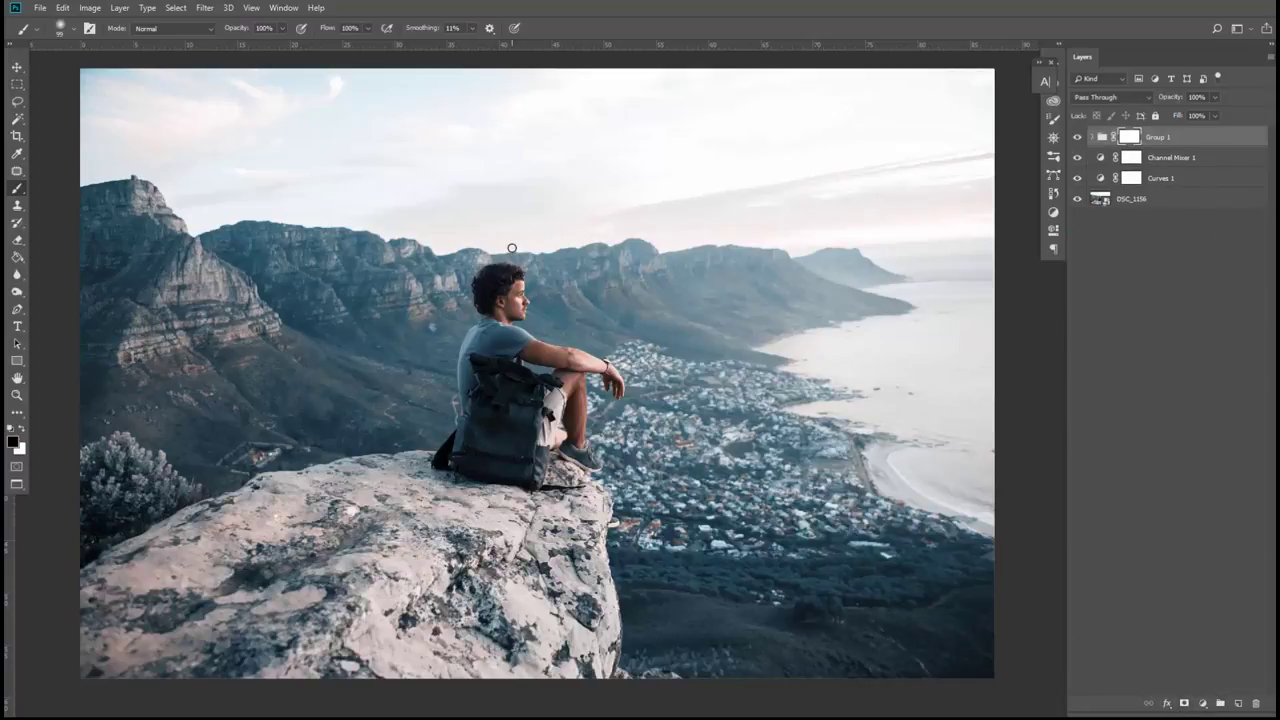
key("ctrl+i")
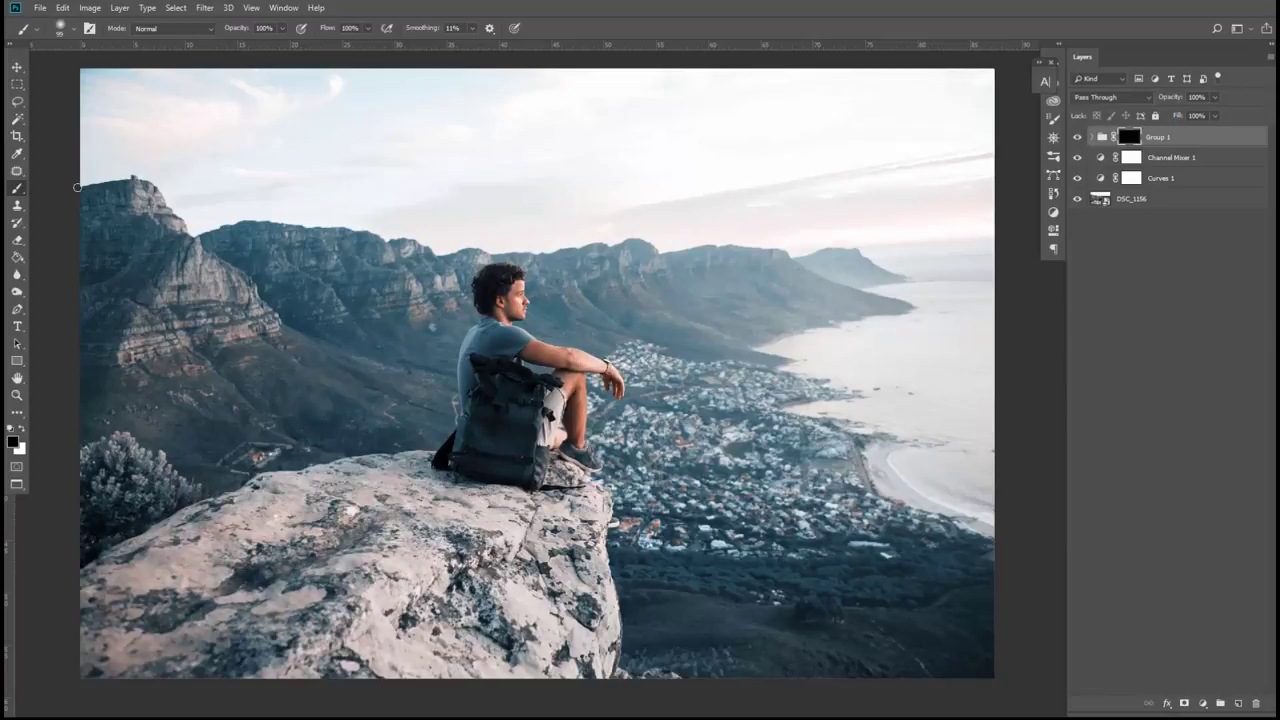
Step: Paint white with an enlarged brush over the seated man on Group 1's mask
right_click(20, 190)
left_click(71, 188)
left_click(23, 430)
key("bracketright")
key("bracketright")
key("bracketright")
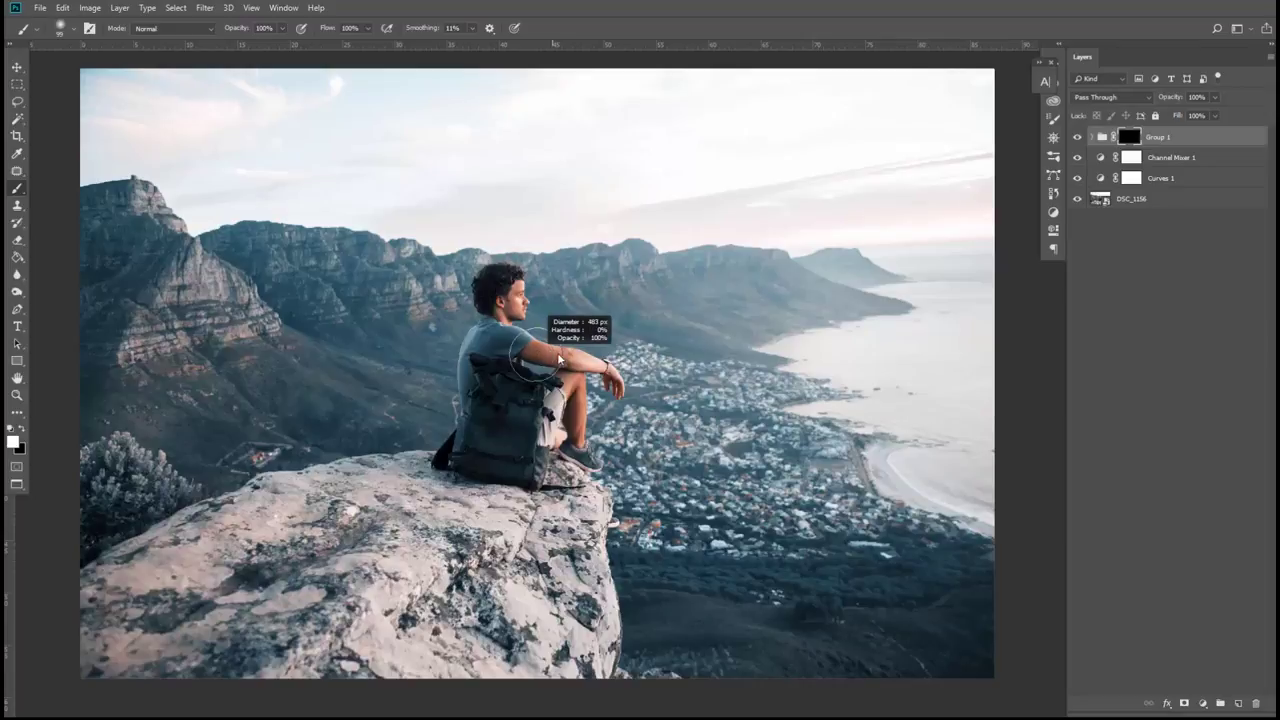
mouse_move(520, 318)
left_mouse_down()
mouse_move(577, 382)
mouse_move(591, 428)
mouse_move(594, 378)
mouse_move(522, 358)
left_mouse_up()
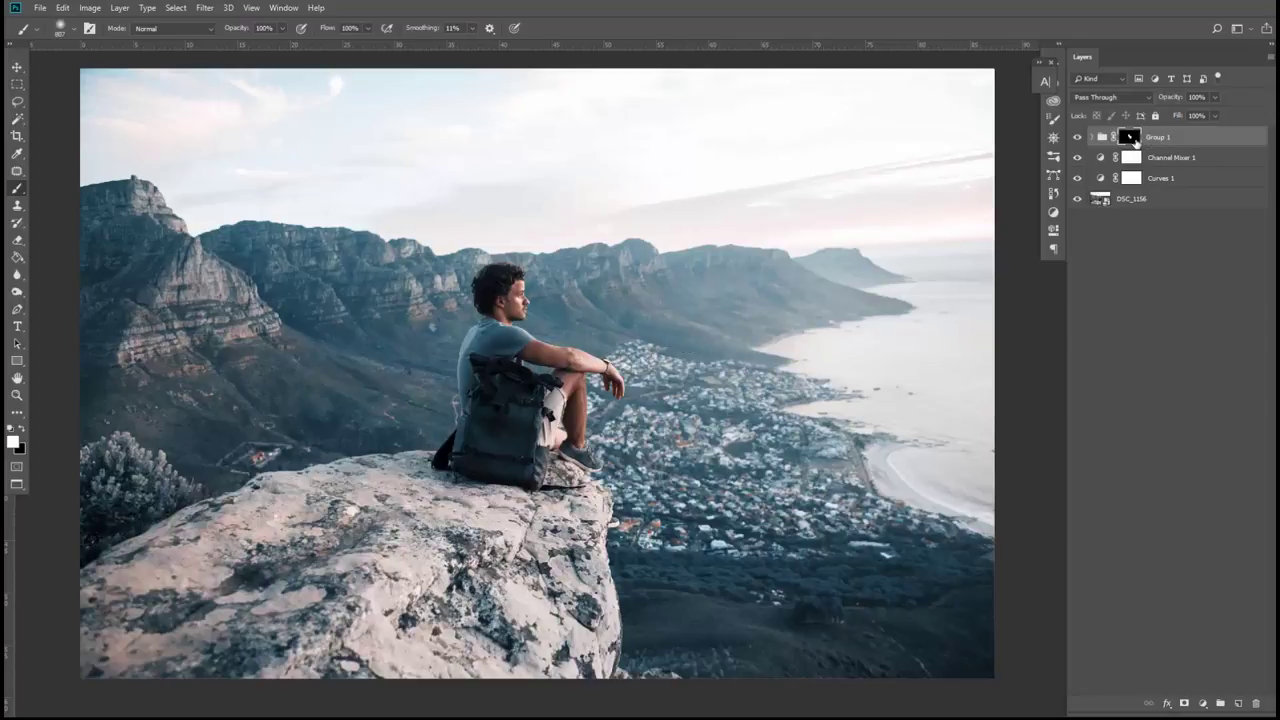
double_click(1131, 145)
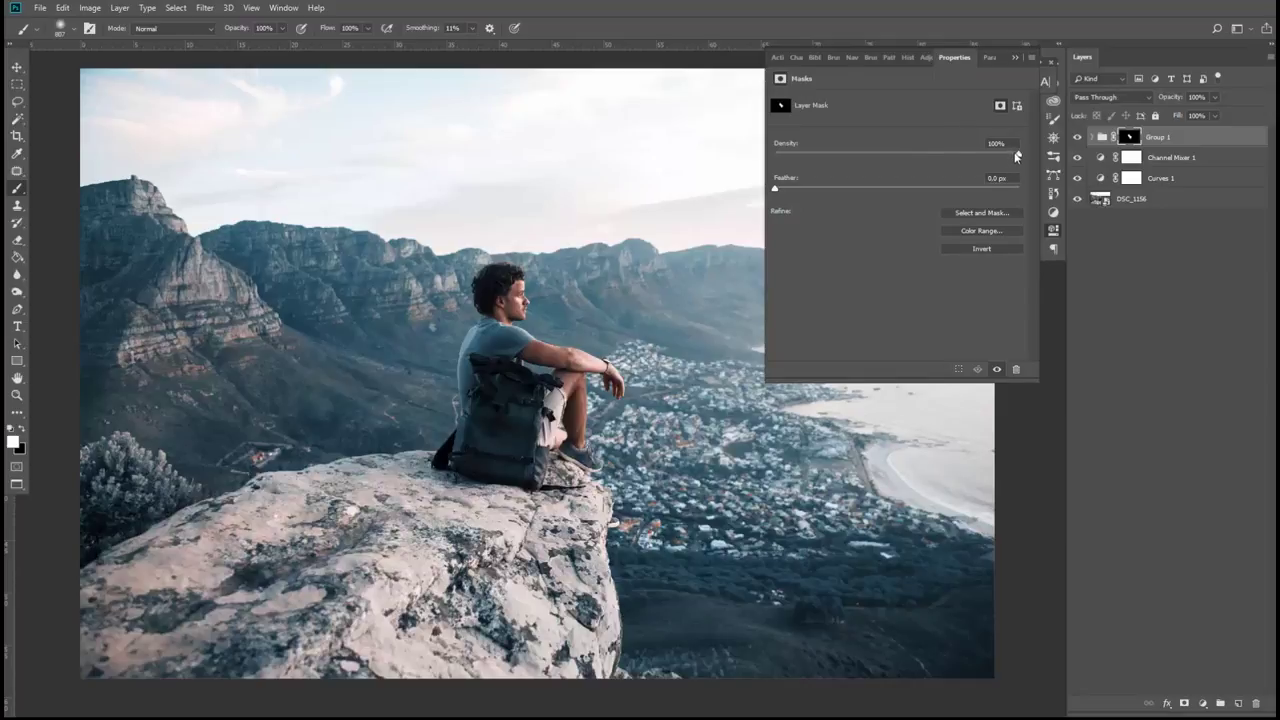
Step: Lower Group 1's mask density to about 63%, then select Curves 1
left_click_drag(1018, 155, 992, 159)
left_click(1013, 59)
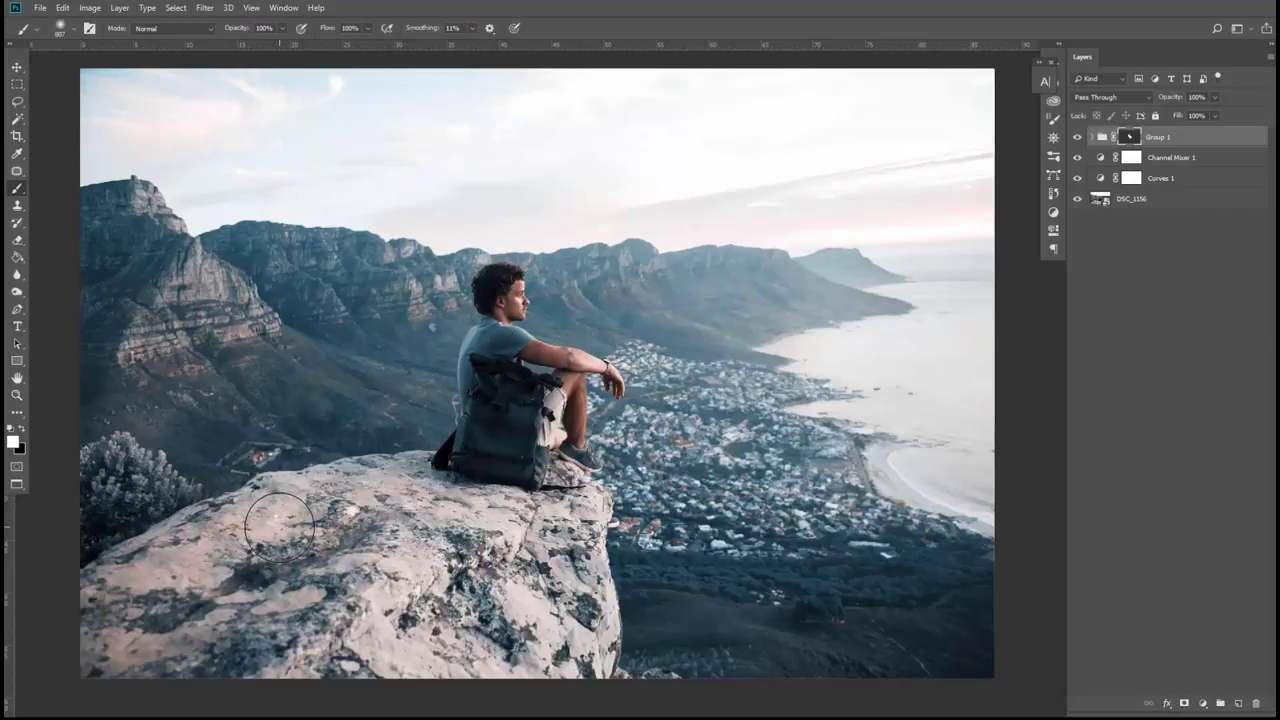
left_click(1166, 180)
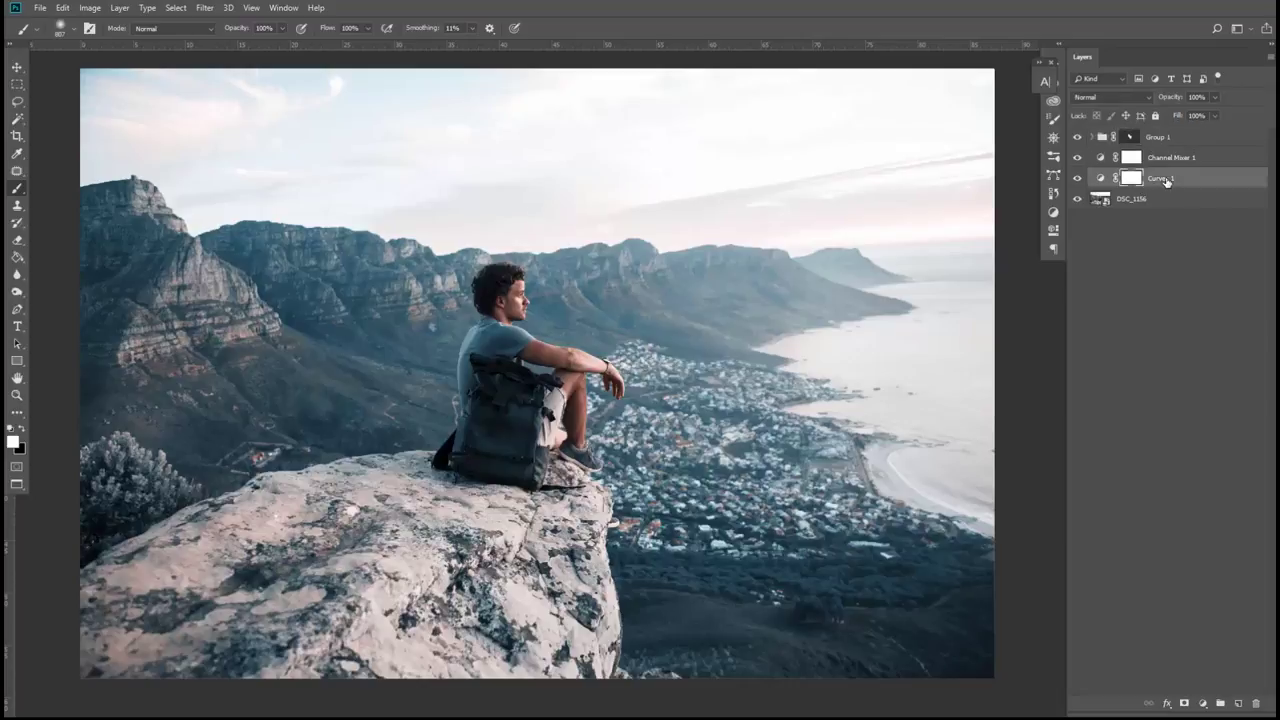
Step: Add a Curves 2 adjustment layer and bend its RGB curve with two points to deepen the shadows
left_click(1203, 704)
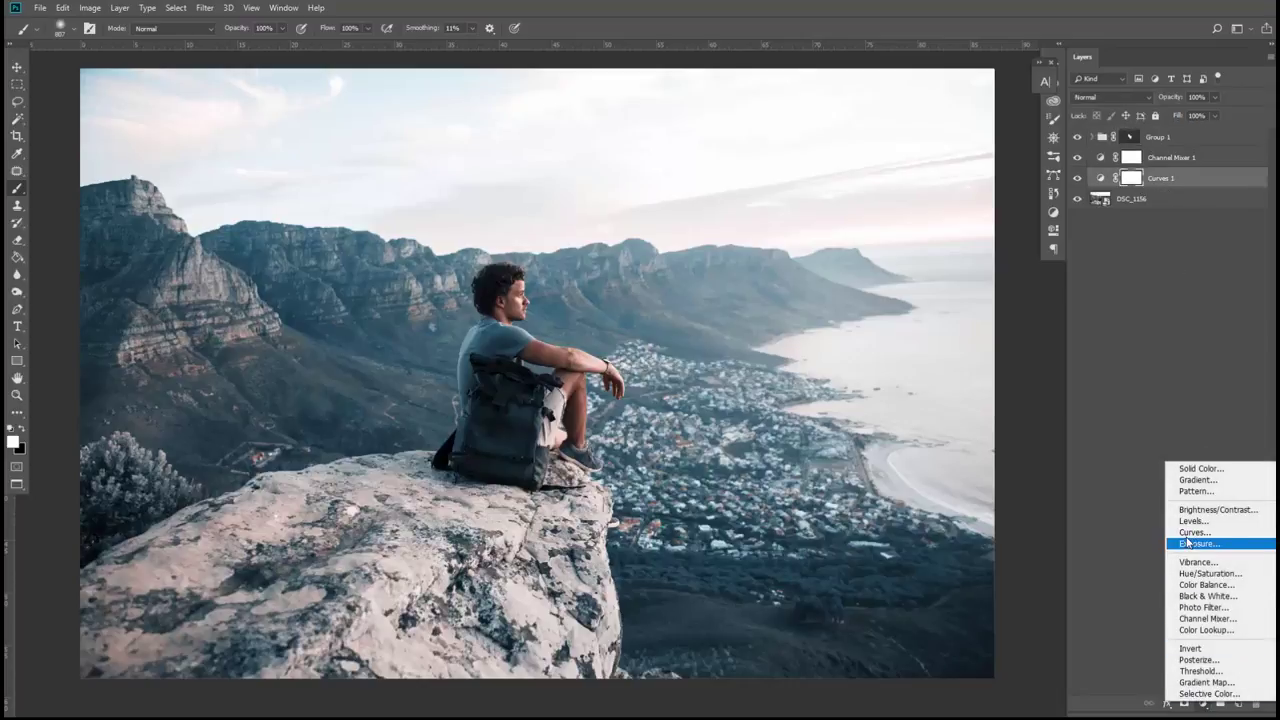
left_click(1184, 532)
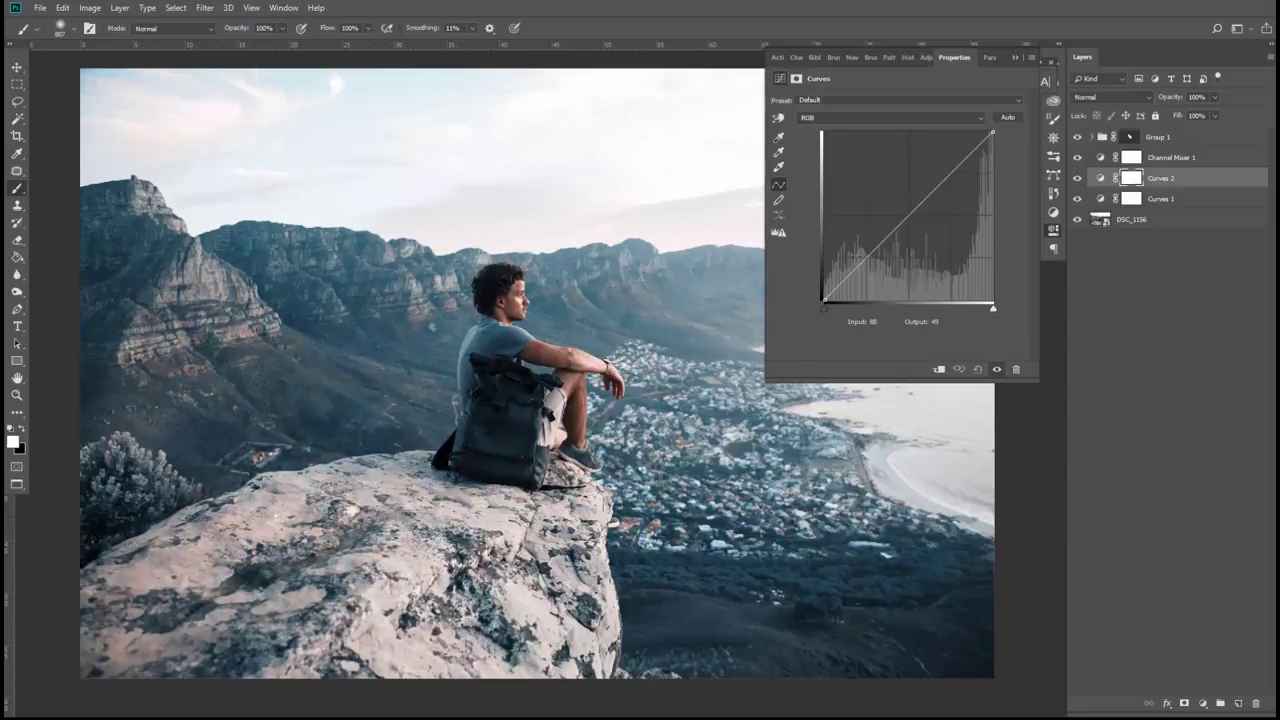
left_click_drag(863, 259, 870, 263)
left_click(948, 180)
left_click_drag(948, 180, 944, 181)
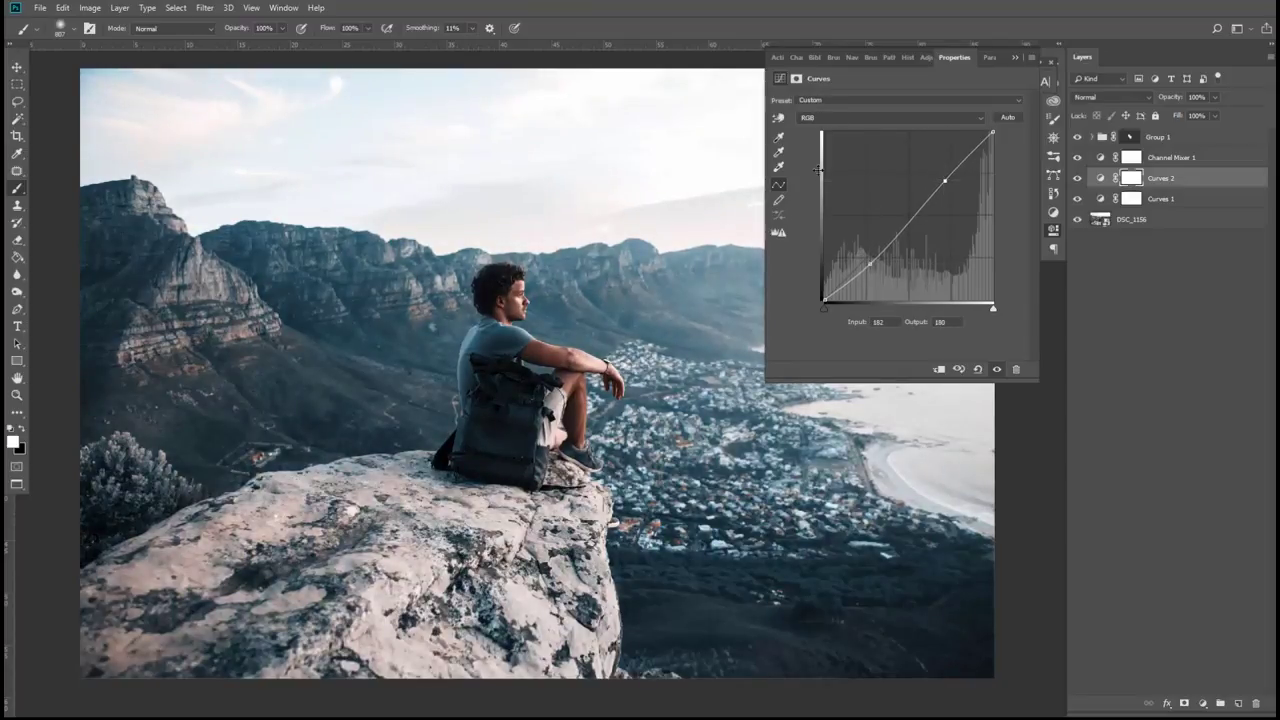
left_click(823, 119)
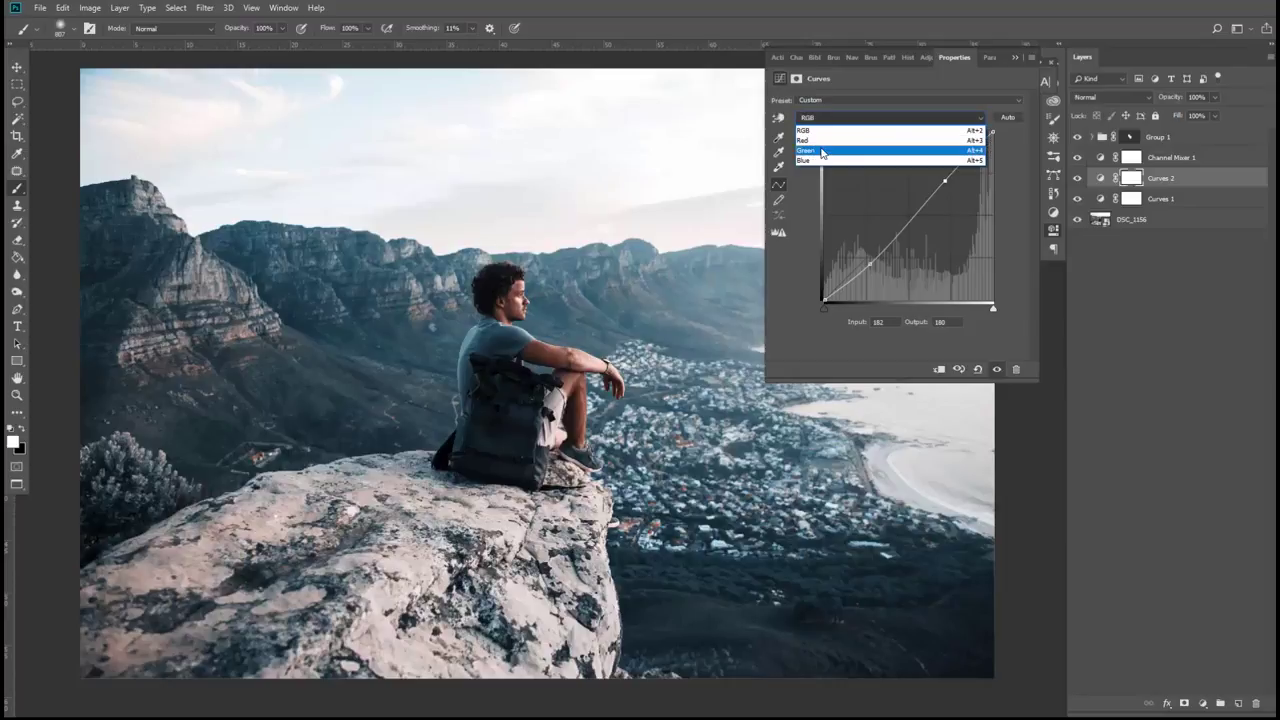
Step: Pull the Green and Red channel midpoints of Curves 2 slightly down
left_click(829, 150)
left_click(911, 217)
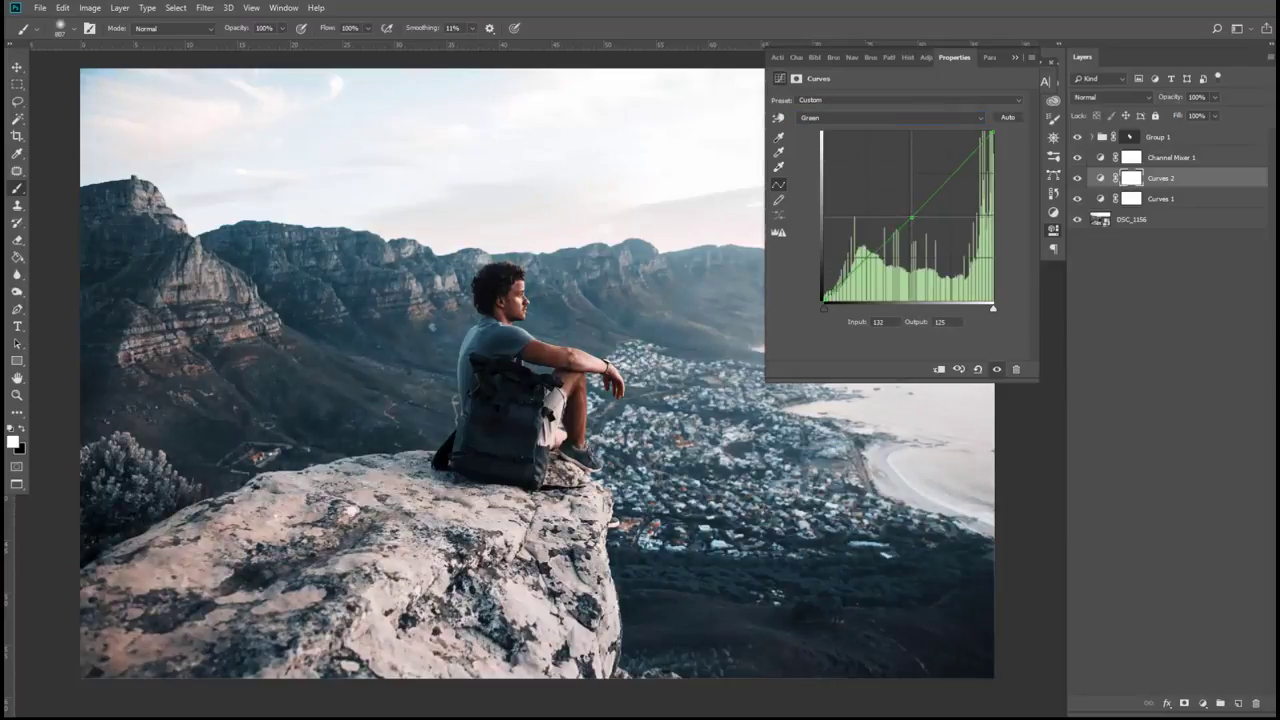
left_click_drag(914, 217, 912, 221)
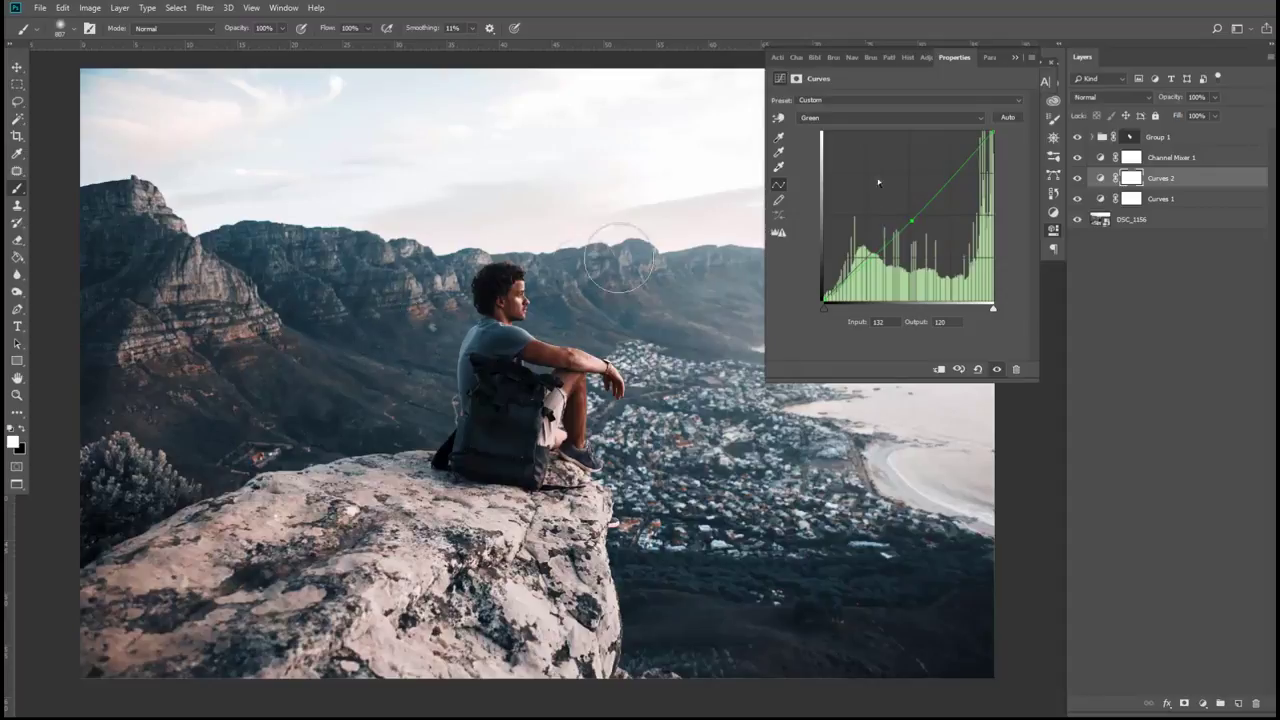
left_click(850, 118)
left_click(826, 141)
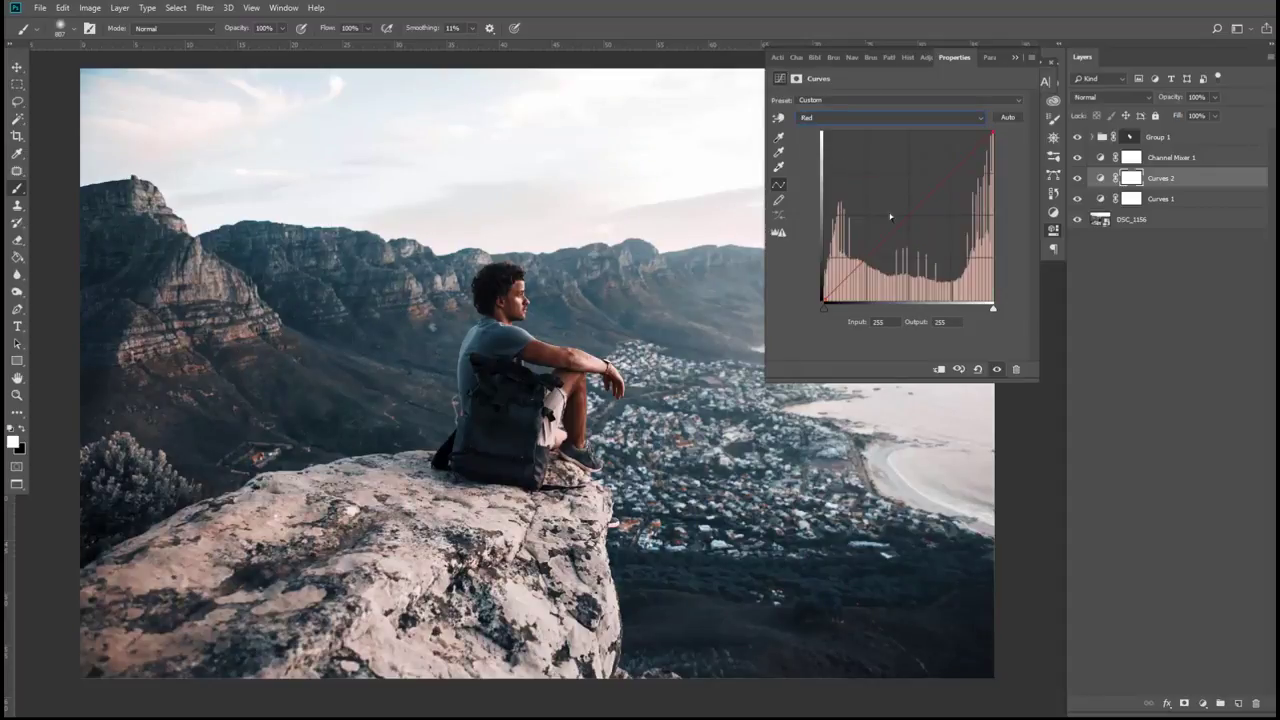
left_click_drag(910, 215, 918, 216)
Step: Compare the image with Curves 2 off and on, then lower its Green and Red points further
left_click(1077, 178)
left_click(1077, 178)
left_click(1074, 180)
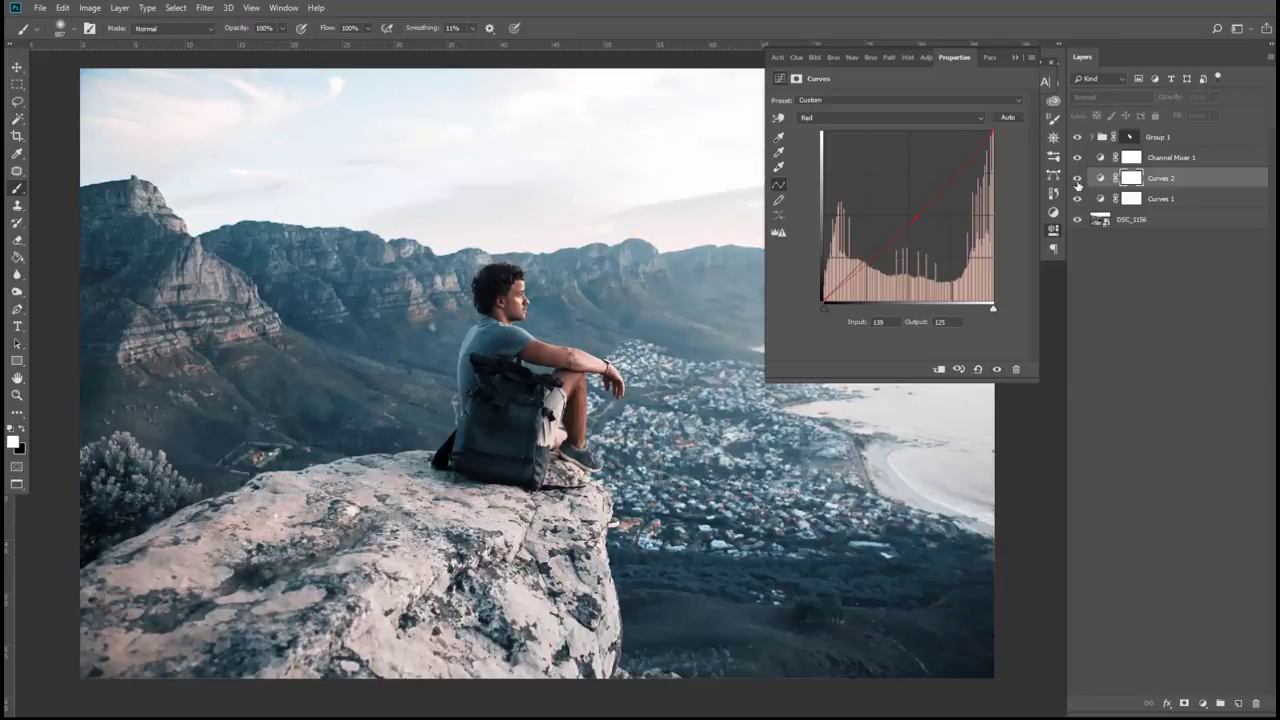
left_click(1077, 178)
left_click(833, 124)
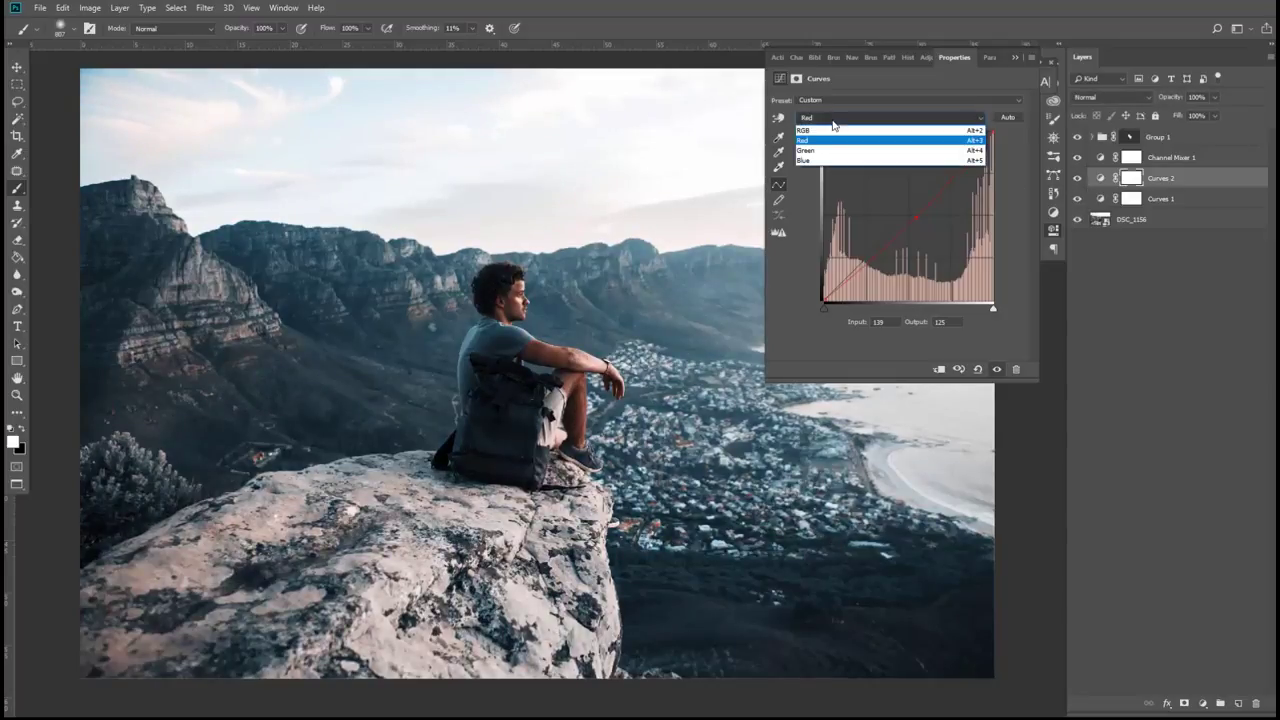
left_click(832, 150)
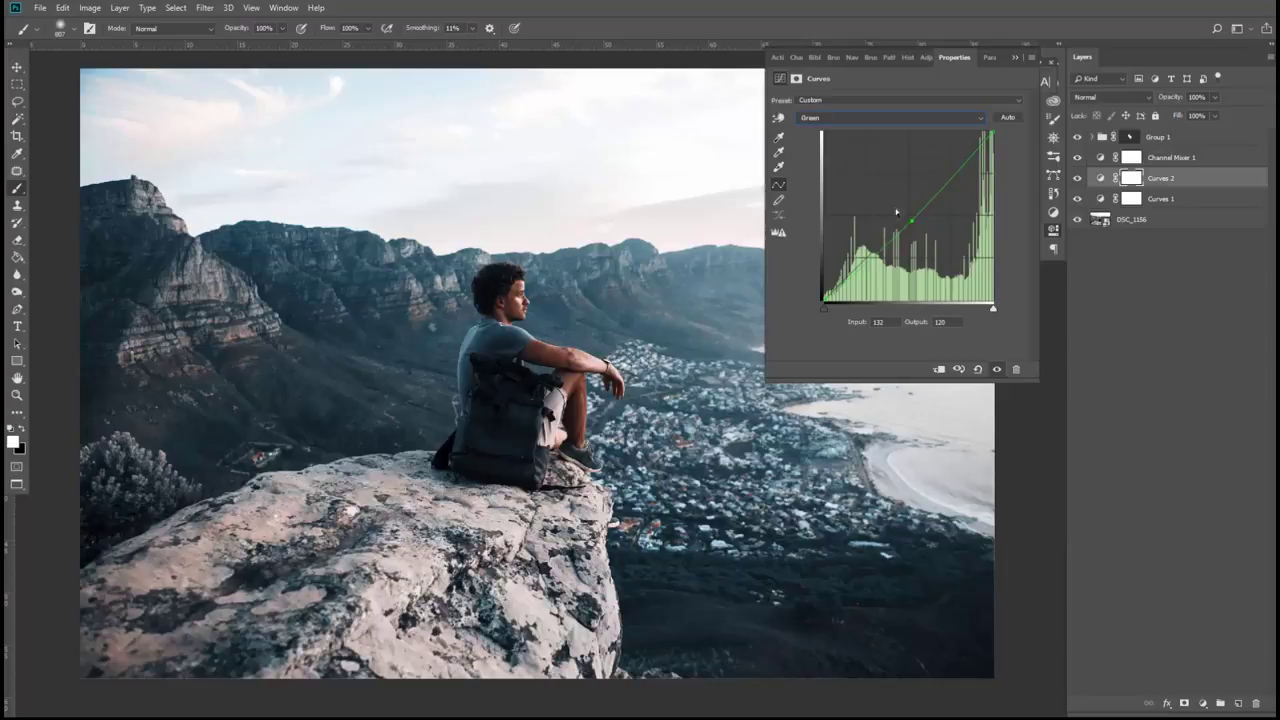
left_click_drag(912, 220, 913, 223)
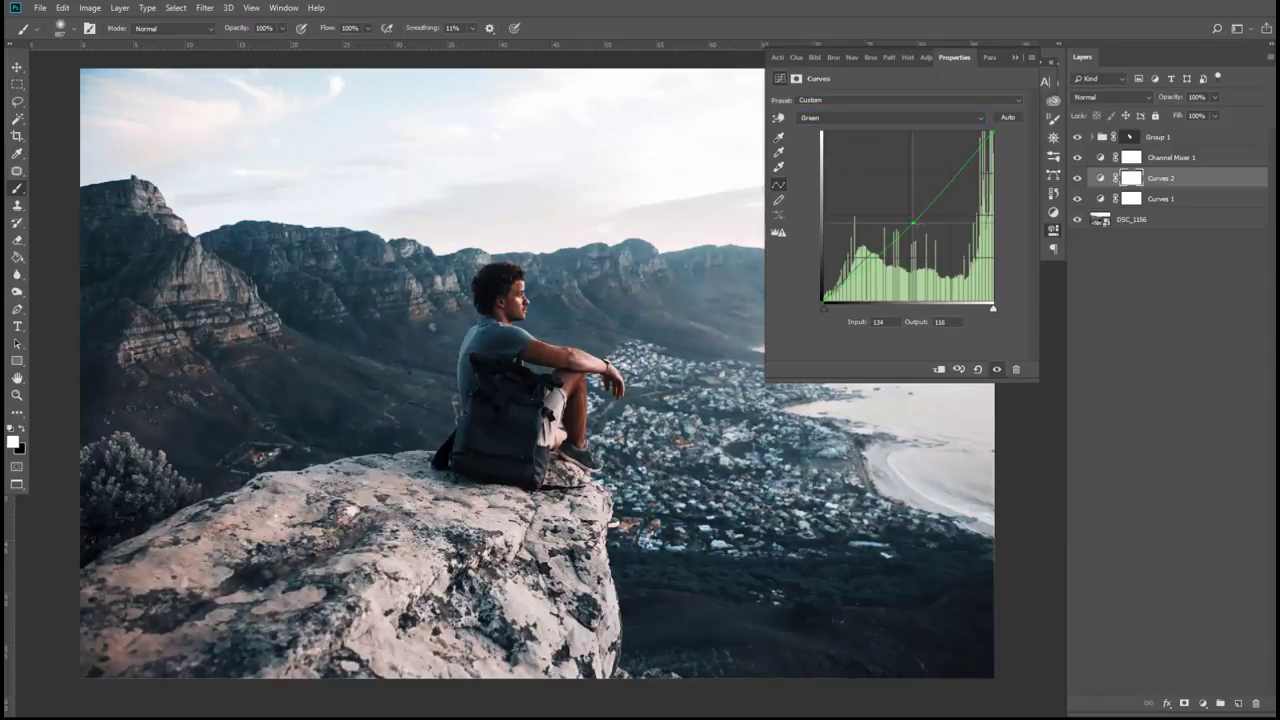
left_click(838, 122)
left_click(836, 143)
left_click_drag(917, 216, 918, 227)
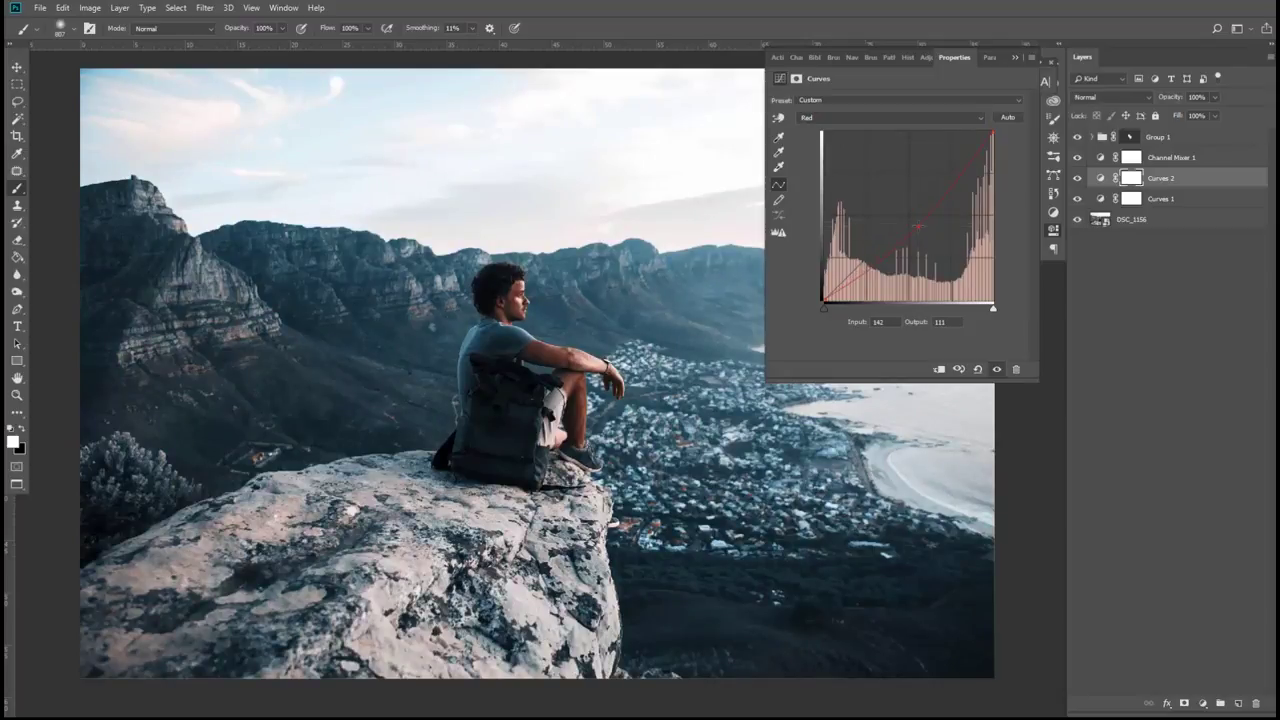
Step: Refine the Curves 2 RGB curve points and invert its mask to black
left_click(815, 118)
left_click(815, 120)
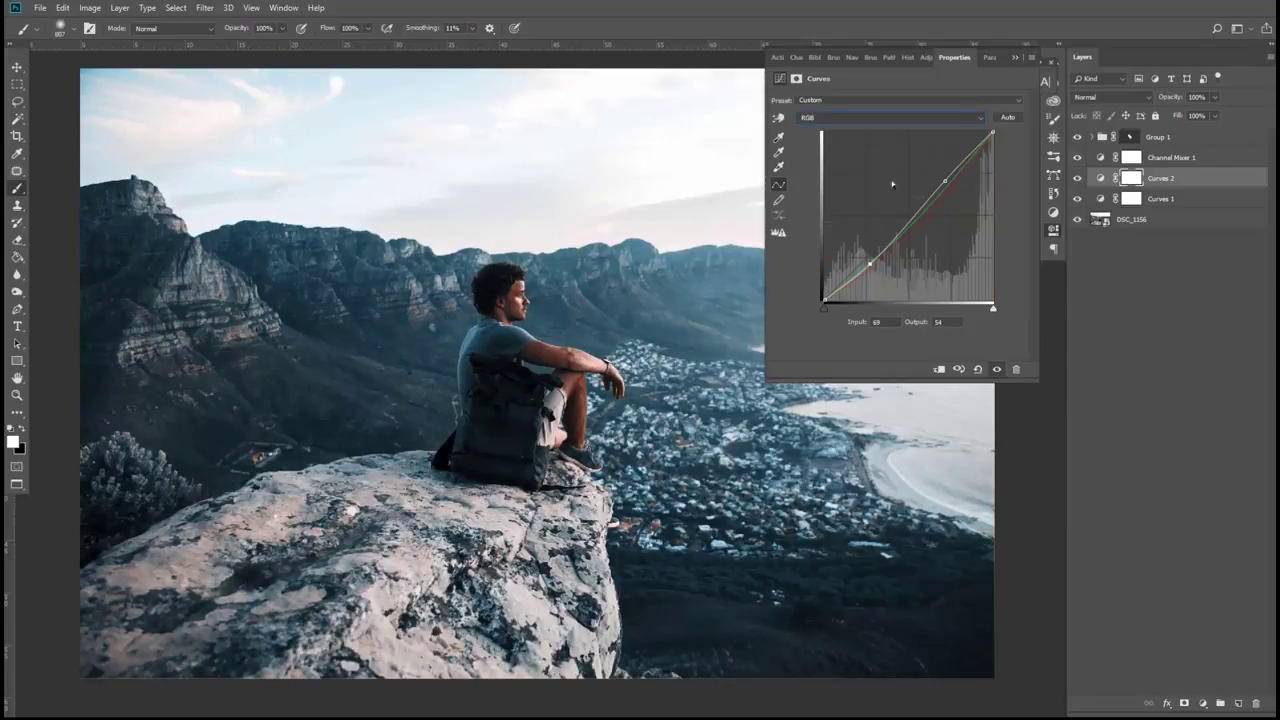
left_click_drag(909, 220, 945, 174)
left_click(909, 213)
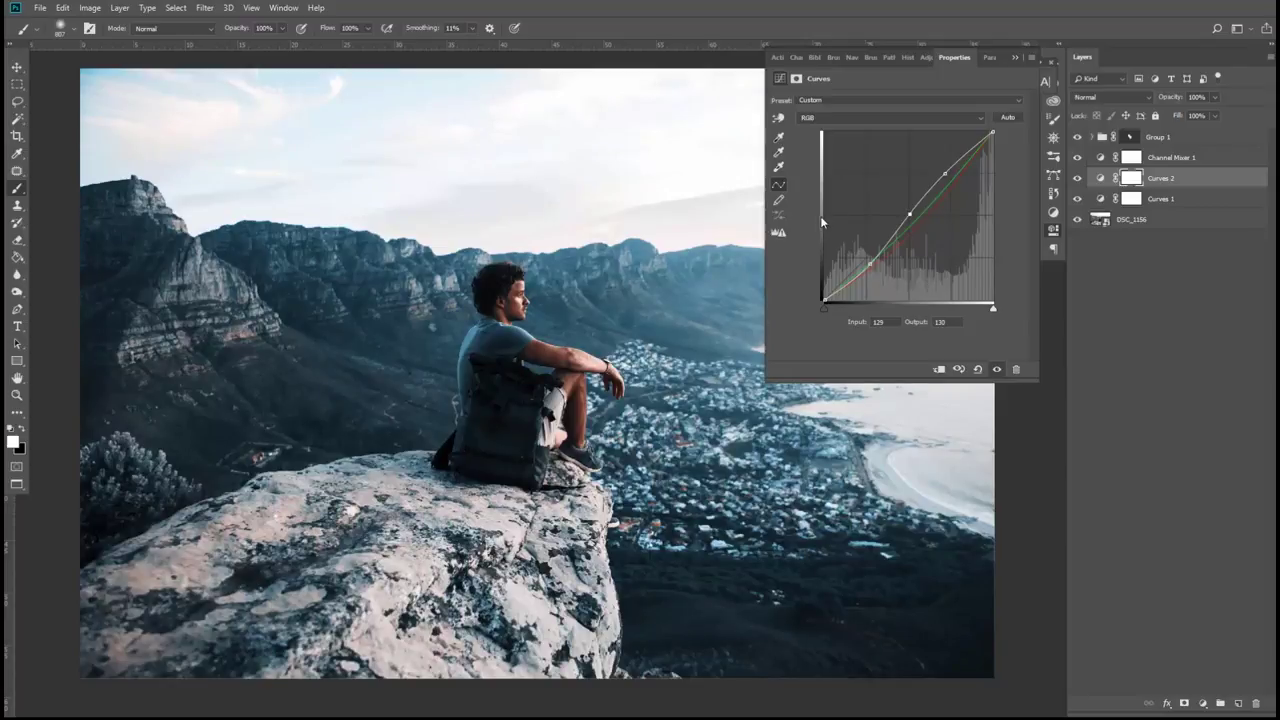
left_click(1015, 56)
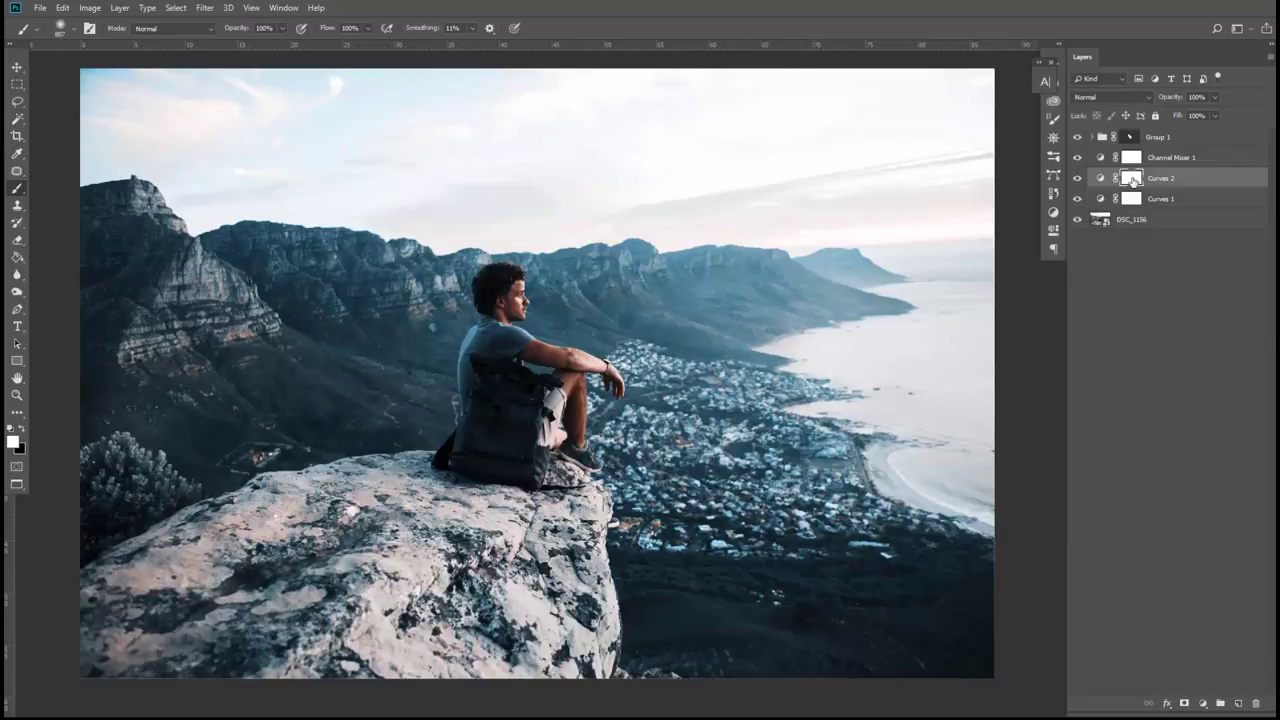
key("ctrl+i")
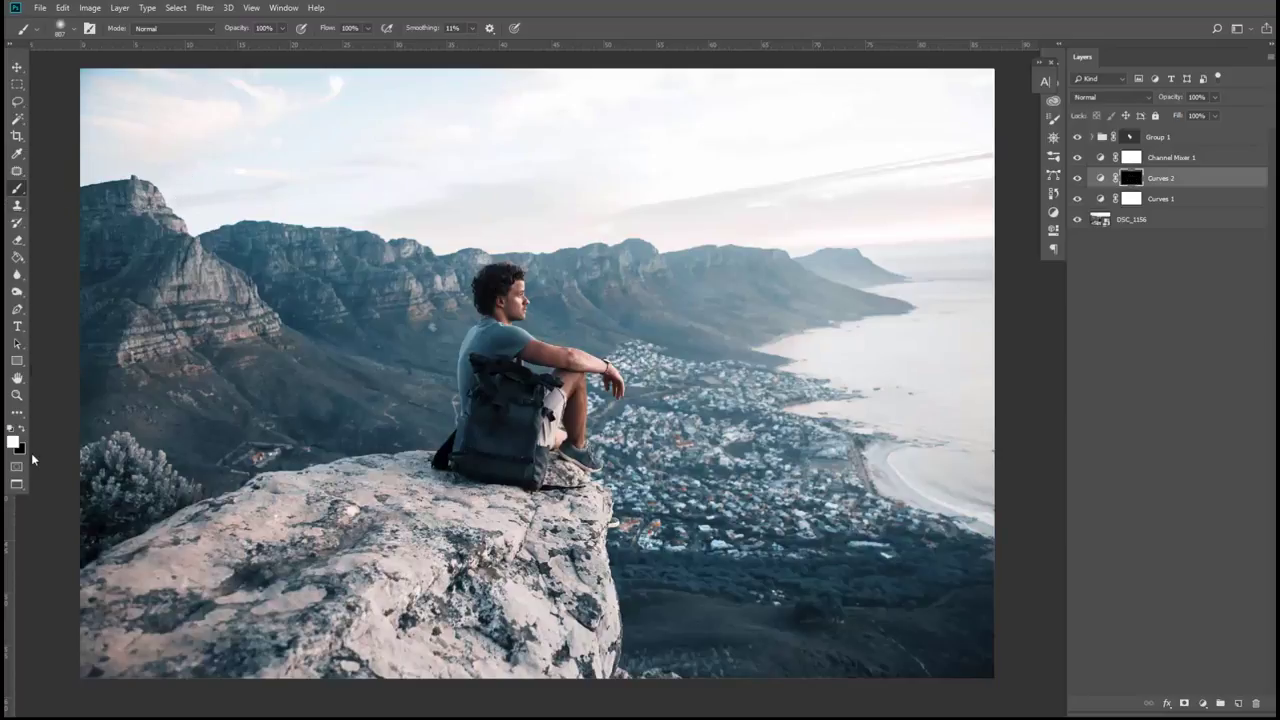
Step: Paint the Curves 2 effect onto the left mountains with a lower-opacity brush
left_click_drag(246, 28, 199, 35)
mouse_move(341, 370)
left_mouse_down()
mouse_move(357, 357)
mouse_move(340, 363)
mouse_move(404, 360)
mouse_move(394, 380)
mouse_move(300, 255)
mouse_move(240, 262)
mouse_move(366, 329)
mouse_move(395, 415)
mouse_move(420, 410)
mouse_move(437, 371)
mouse_move(438, 339)
mouse_move(200, 443)
mouse_move(272, 369)
mouse_move(323, 386)
mouse_move(163, 351)
mouse_move(100, 257)
mouse_move(172, 272)
mouse_move(109, 229)
left_mouse_up()
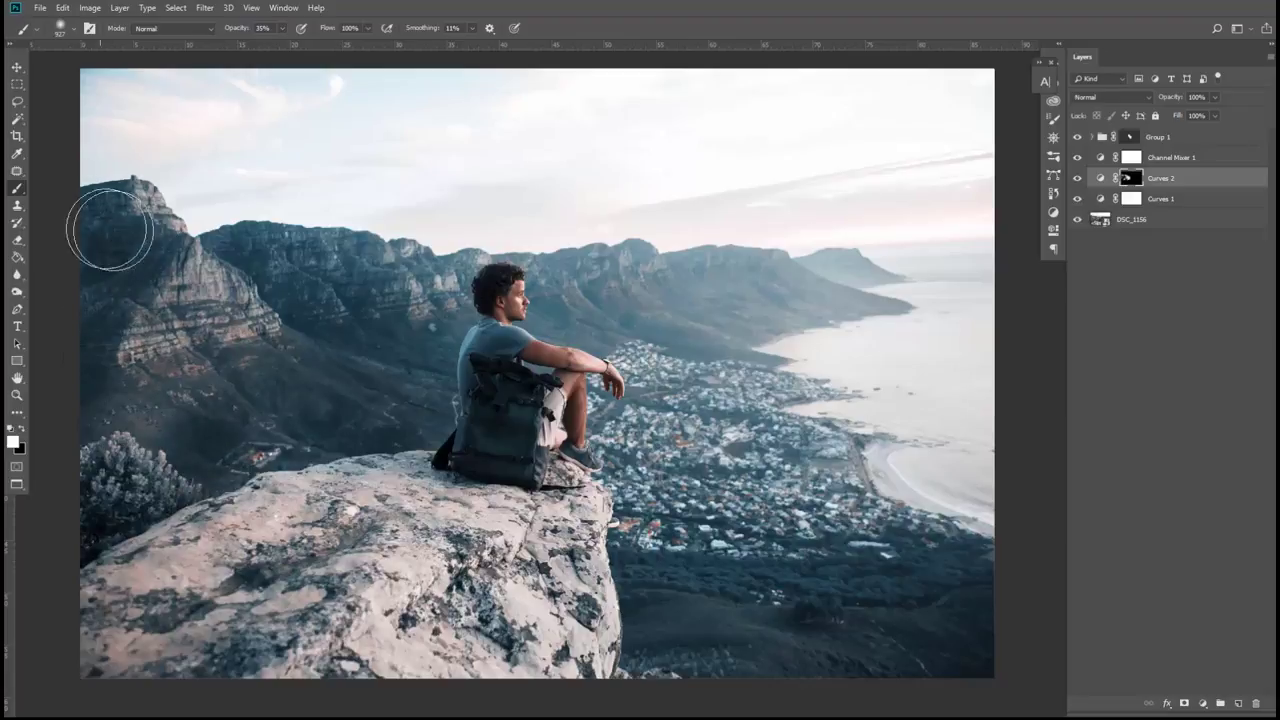
double_click(1101, 178)
Step: Raise the Curves 2 Blue curve midtones and lift a shadow point on its RGB curve
left_click(824, 121)
left_click(830, 160)
left_click_drag(907, 214, 903, 207)
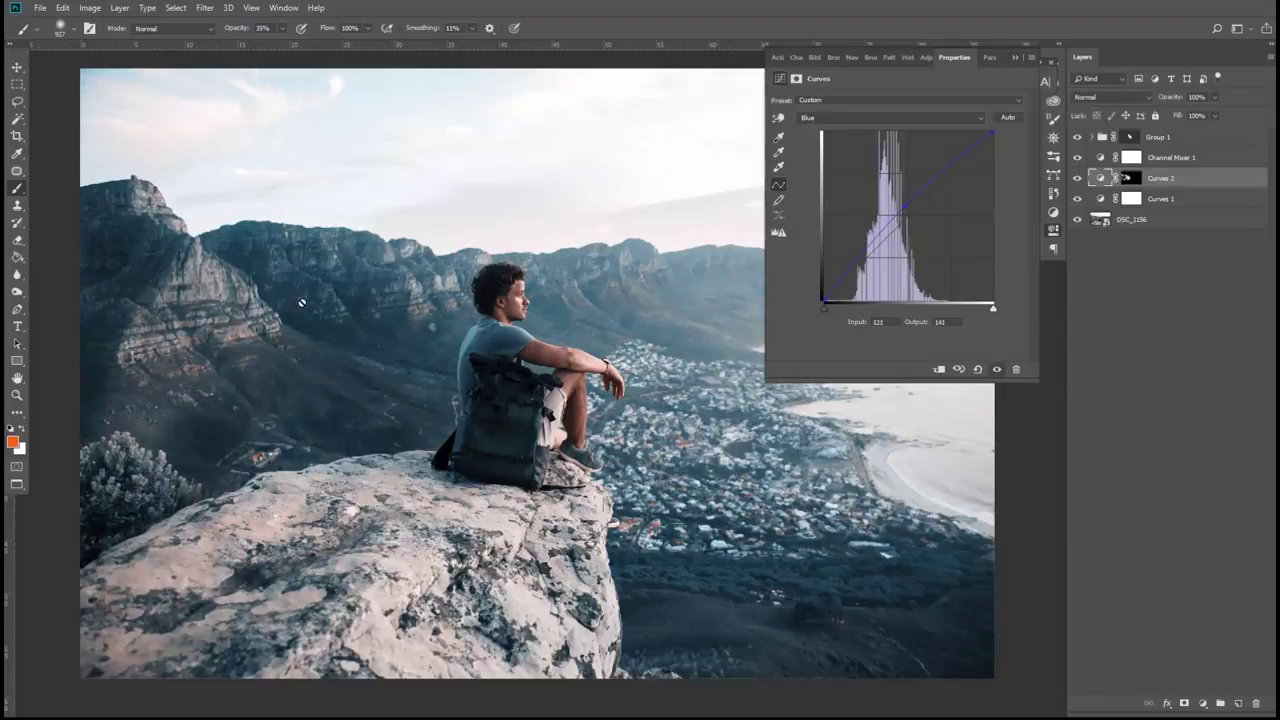
left_click(890, 117)
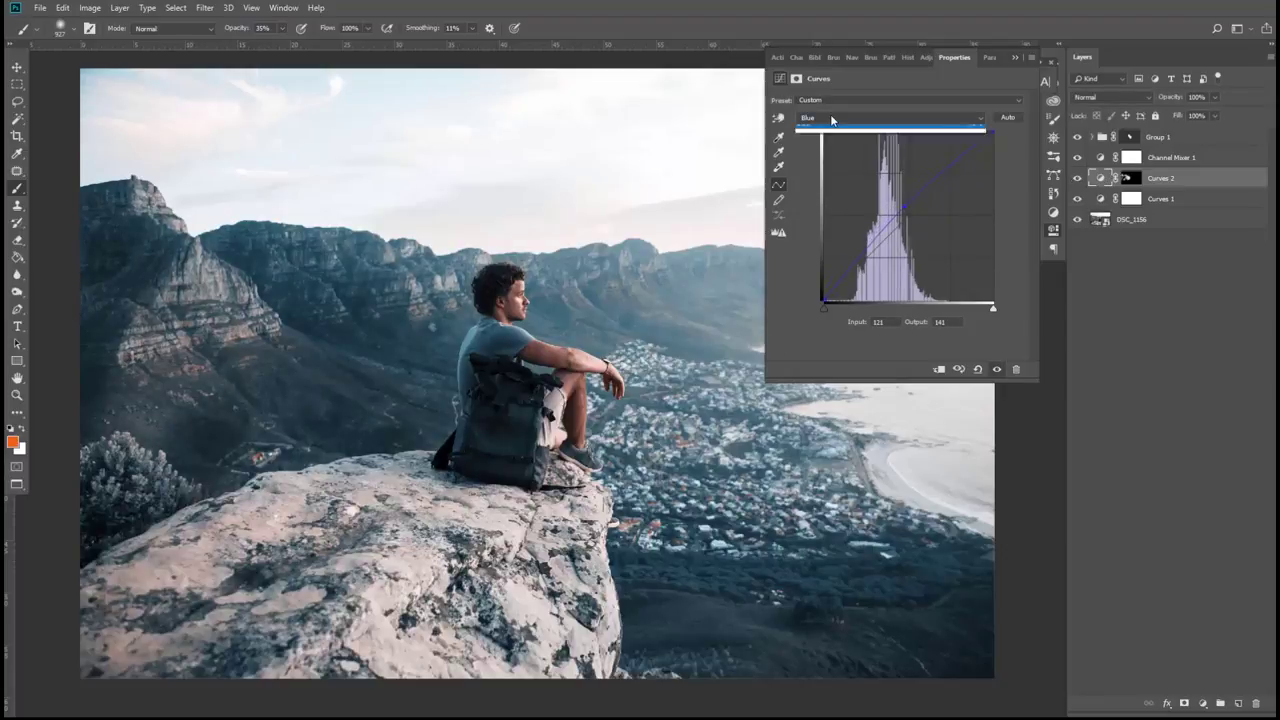
left_click(830, 128)
left_click_drag(871, 264, 868, 264)
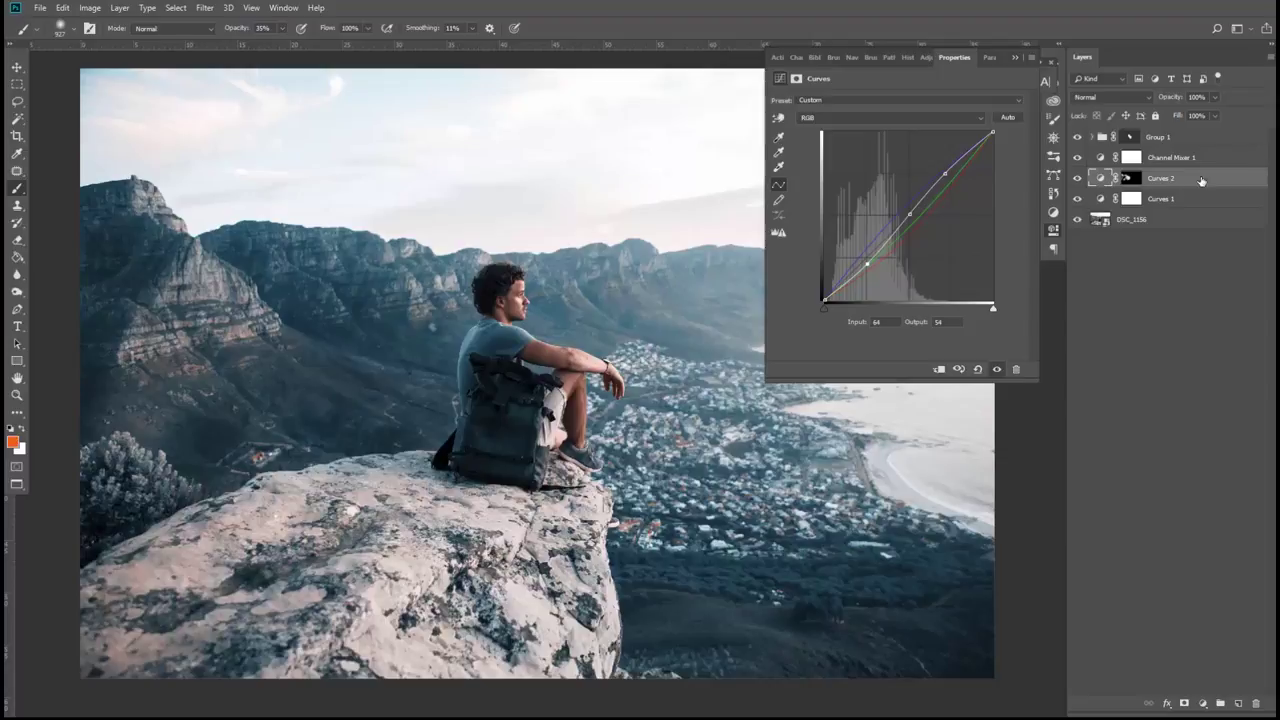
left_click(1124, 183)
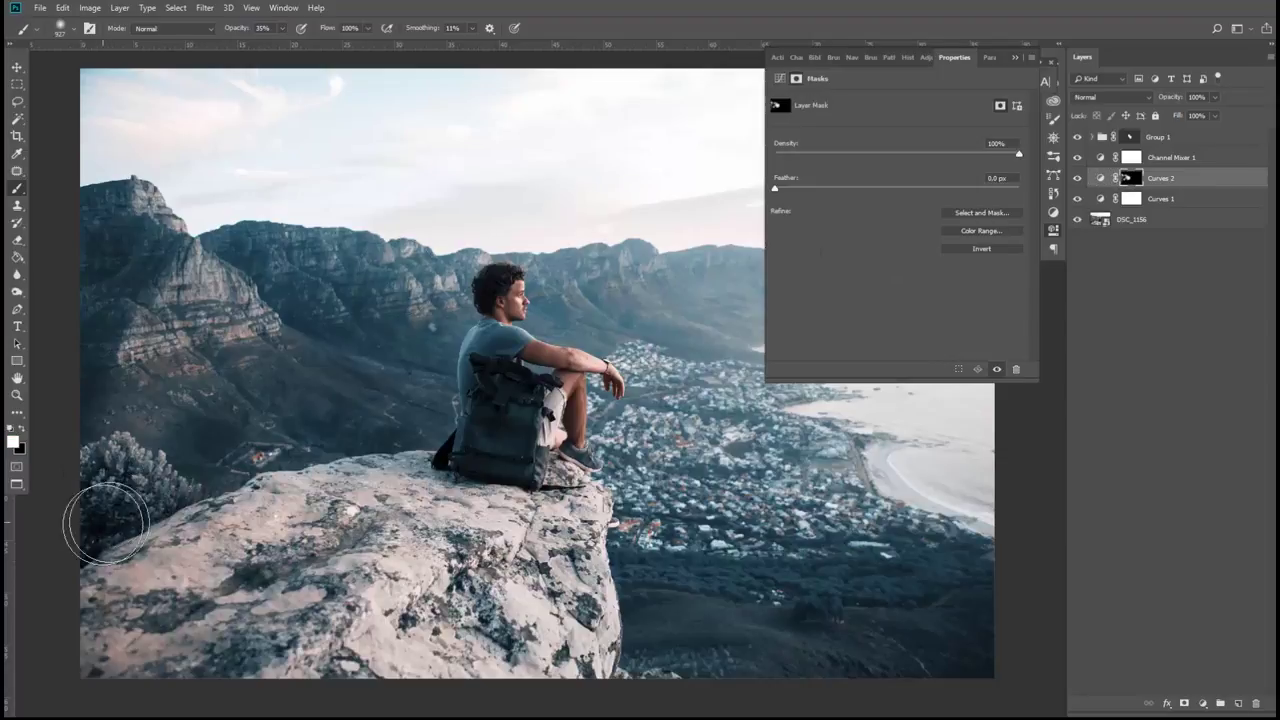
Step: Resize the brush to about 1479 px and paint the Curves 2 mask over the town and slope
mouse_move(125, 555)
left_mouse_down()
mouse_move(230, 600)
mouse_move(250, 620)
mouse_move(235, 640)
mouse_move(194, 600)
mouse_move(200, 614)
mouse_move(228, 611)
left_mouse_up()
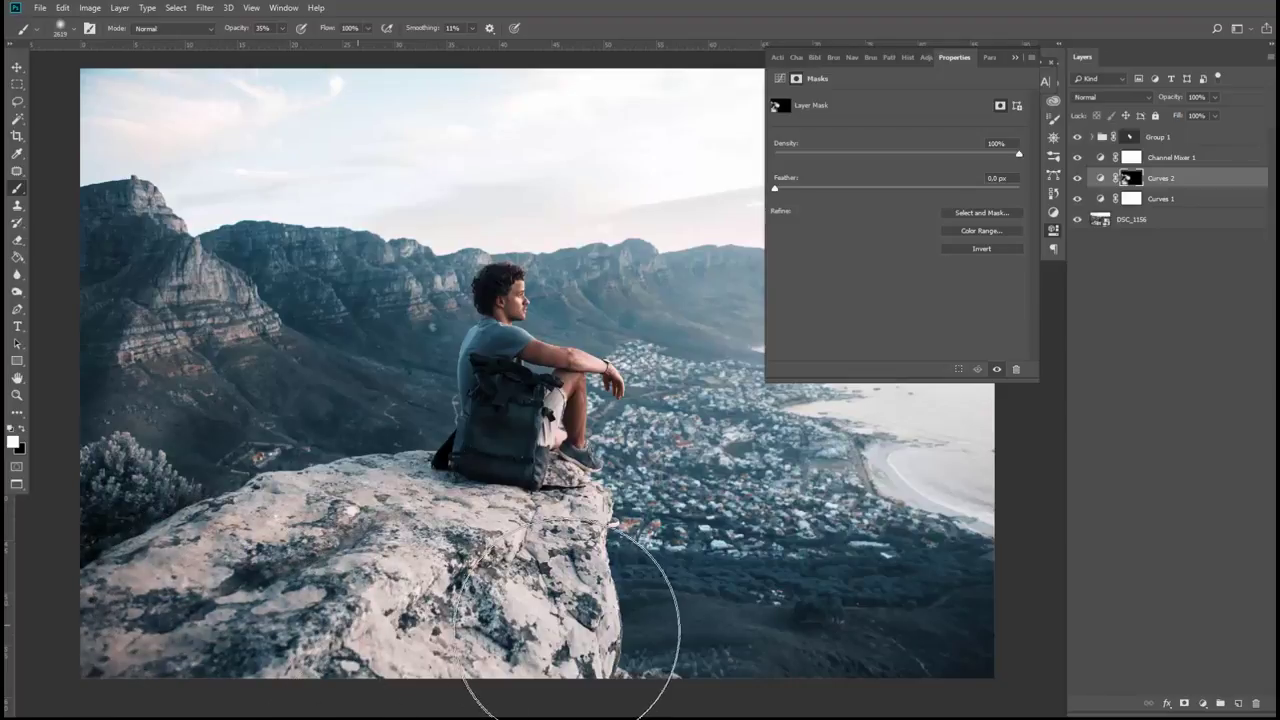
mouse_move(727, 575)
left_mouse_down()
mouse_move(713, 585)
mouse_move(686, 571)
left_mouse_up()
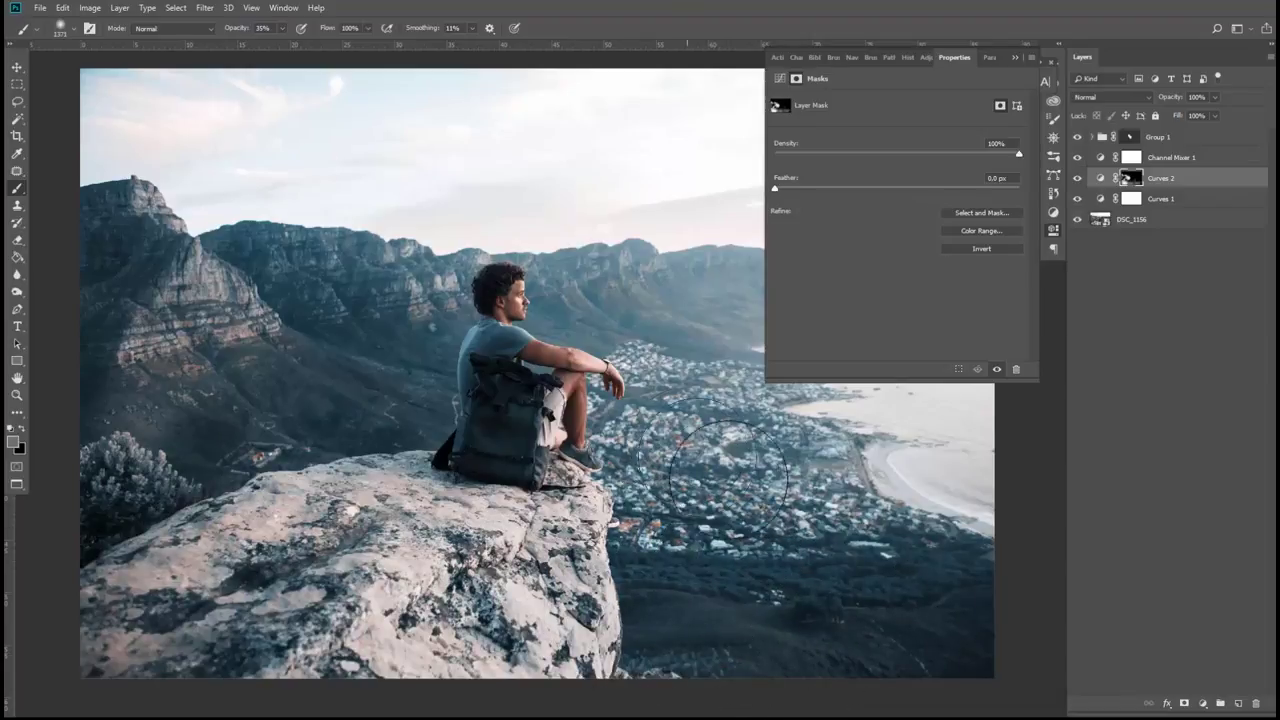
key("x")
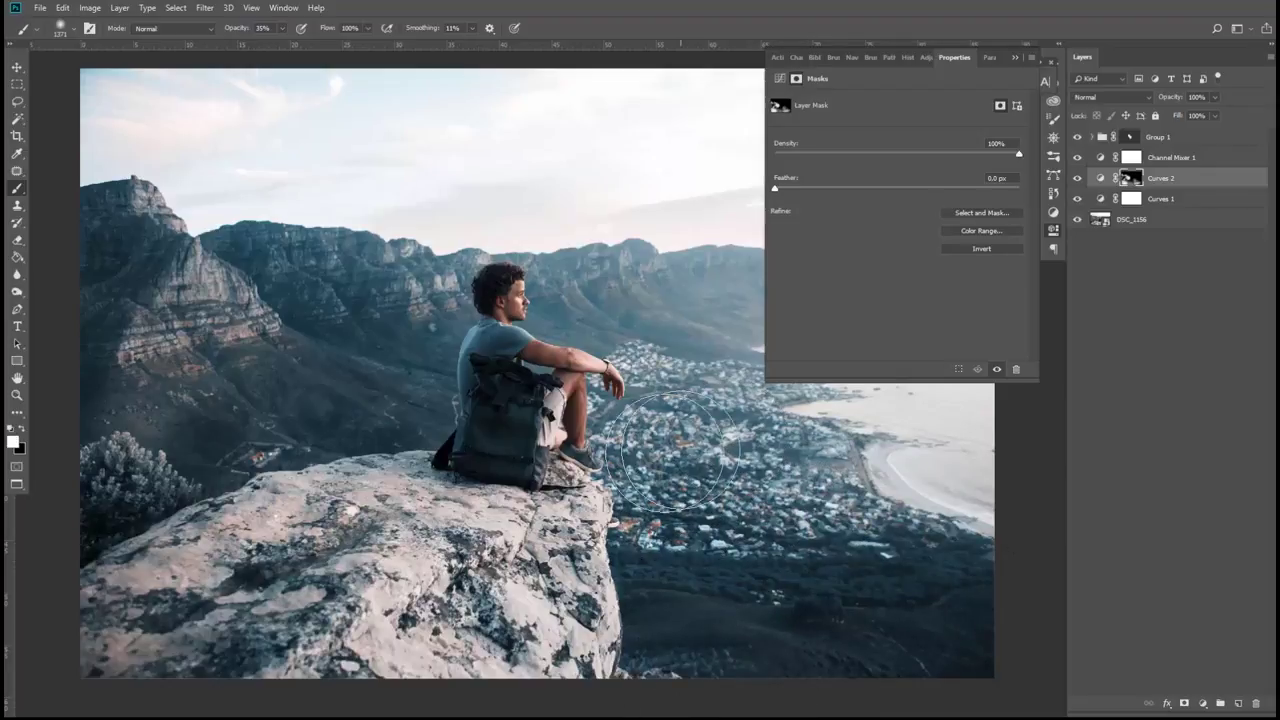
key("x")
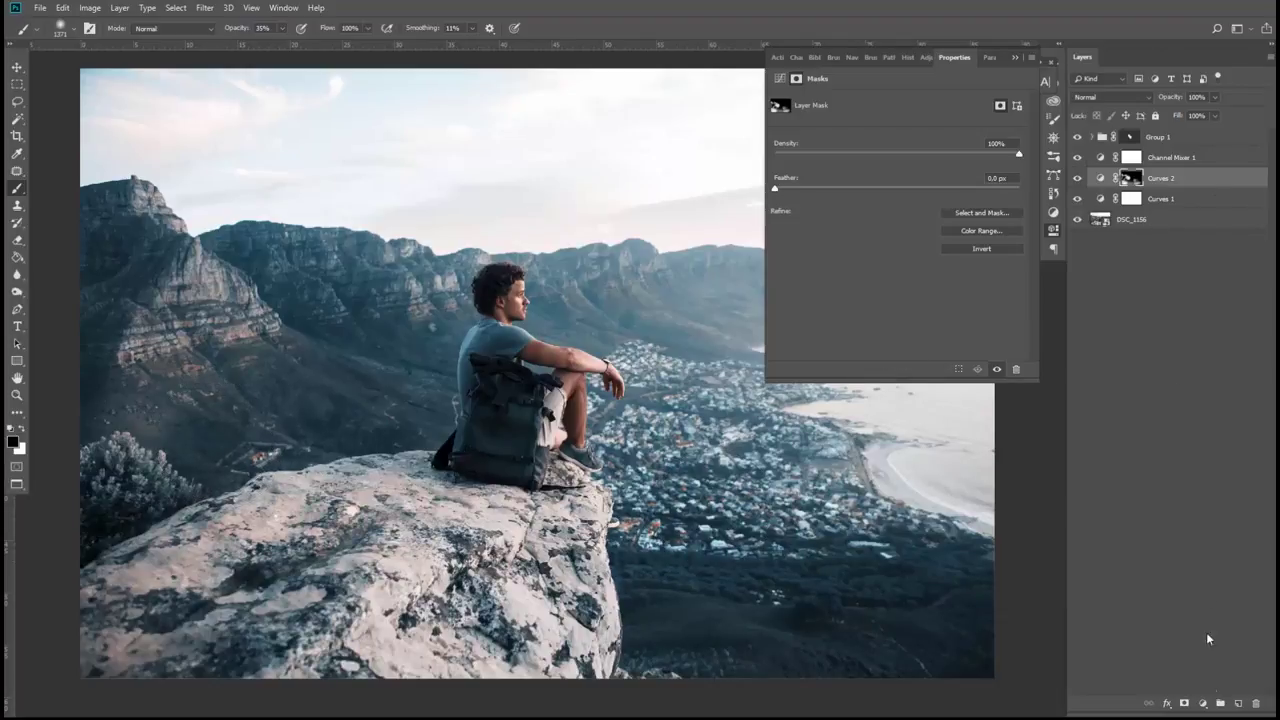
left_click(1204, 704)
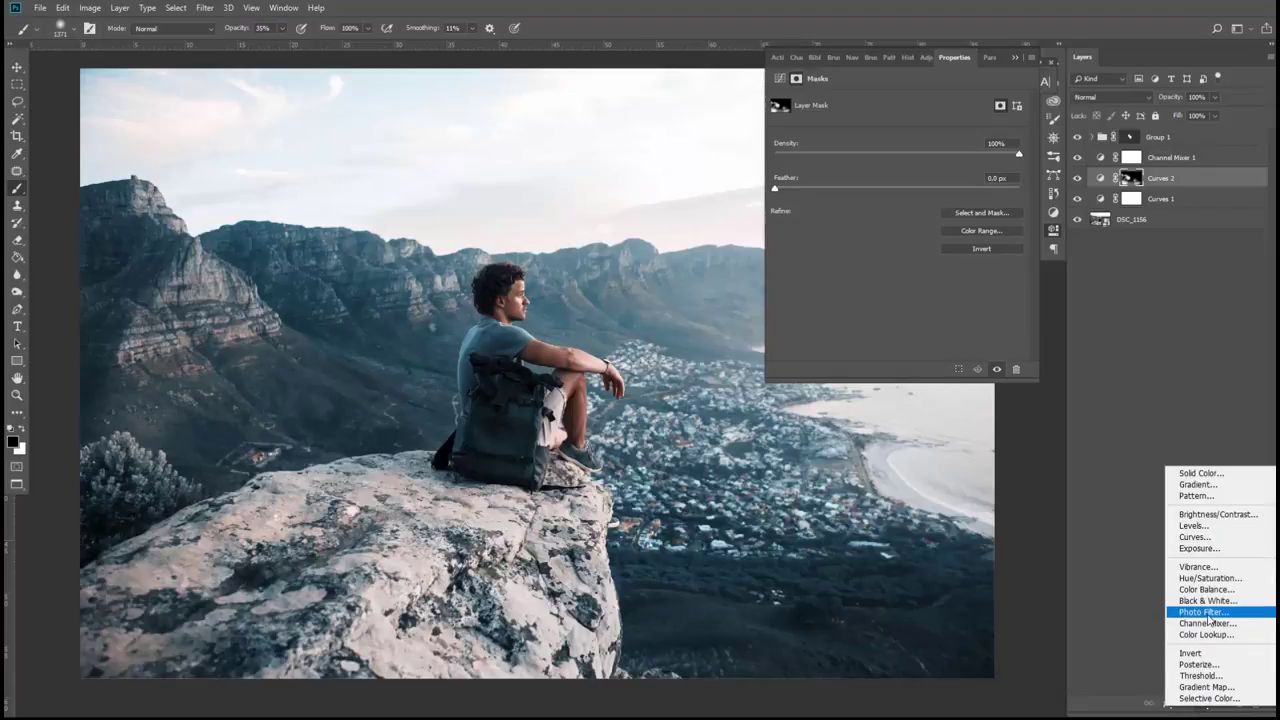
Step: Add a Curves 3 layer, pull the Blue midtones down and nudge the Green curve
left_click(1195, 537)
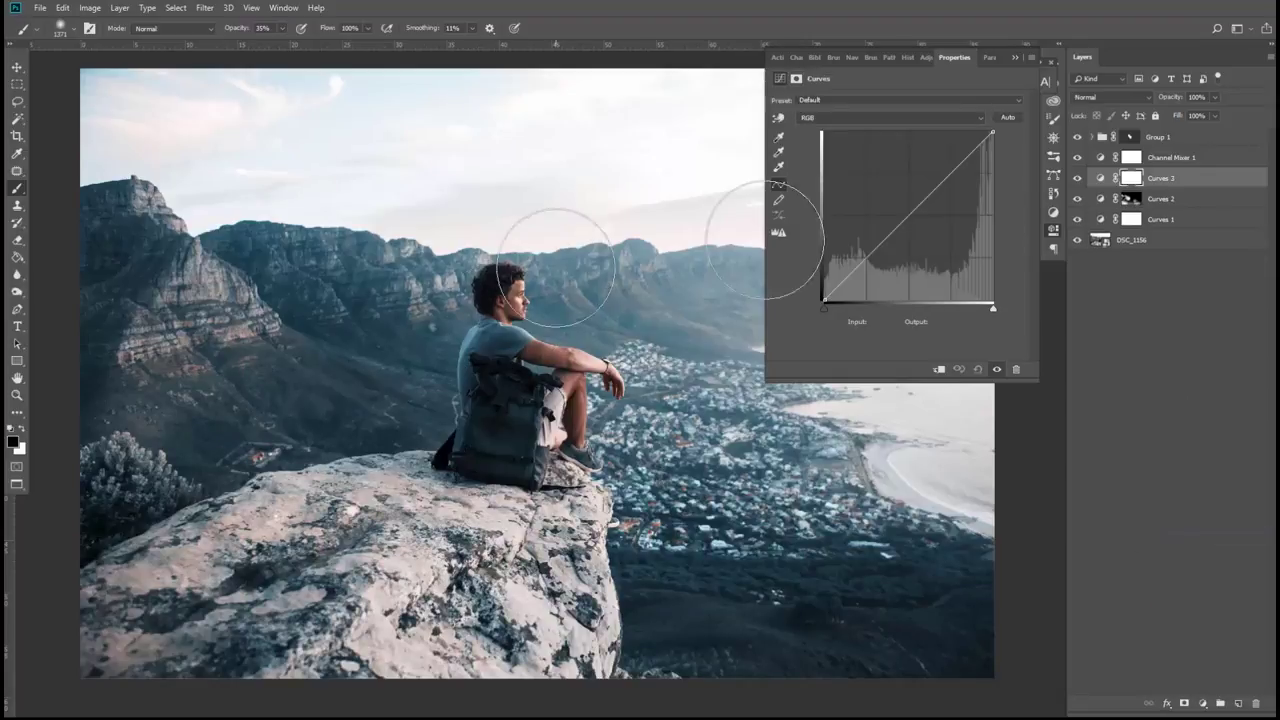
left_click(826, 116)
left_click(886, 164)
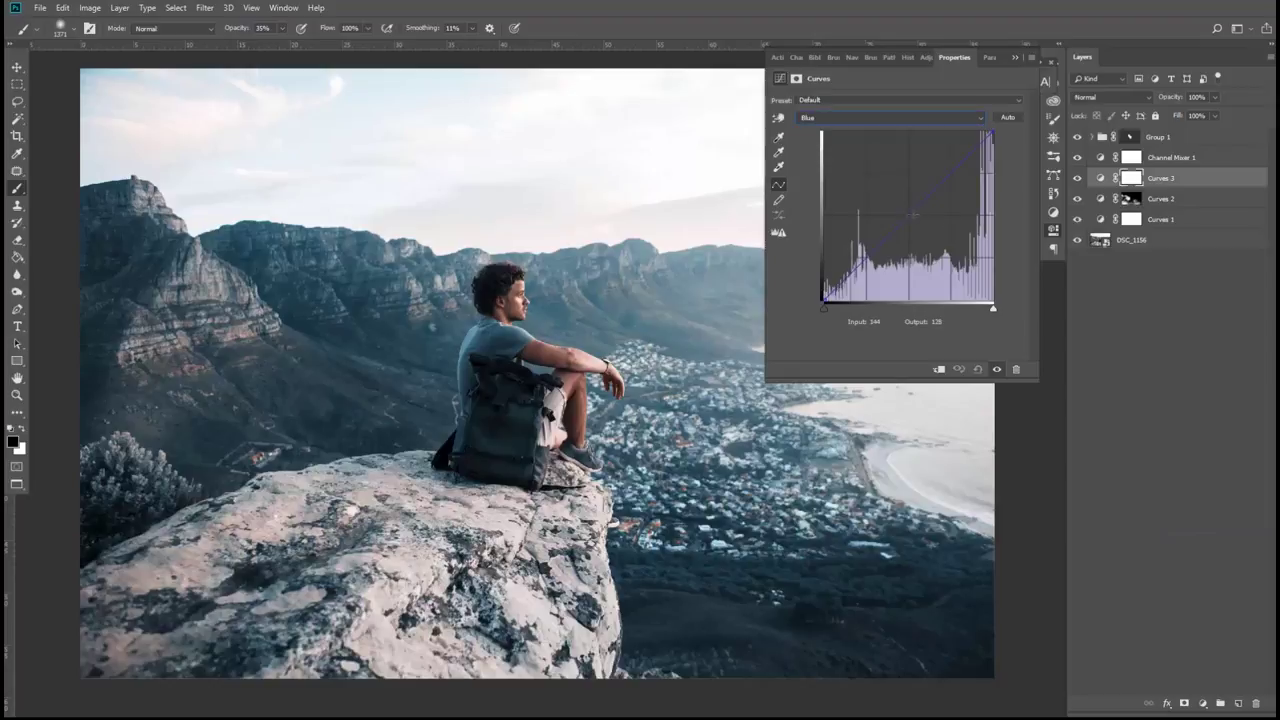
mouse_move(905, 217)
left_mouse_down()
mouse_move(917, 225)
mouse_move(901, 212)
mouse_move(913, 204)
mouse_move(912, 218)
left_mouse_up()
left_click(885, 117)
left_click(872, 150)
left_click(884, 120)
Step: Adjust the Curves 3 Red curve, return to RGB, and bring up its mask settings
left_click(864, 148)
key("alt+3")
key("alt+2")
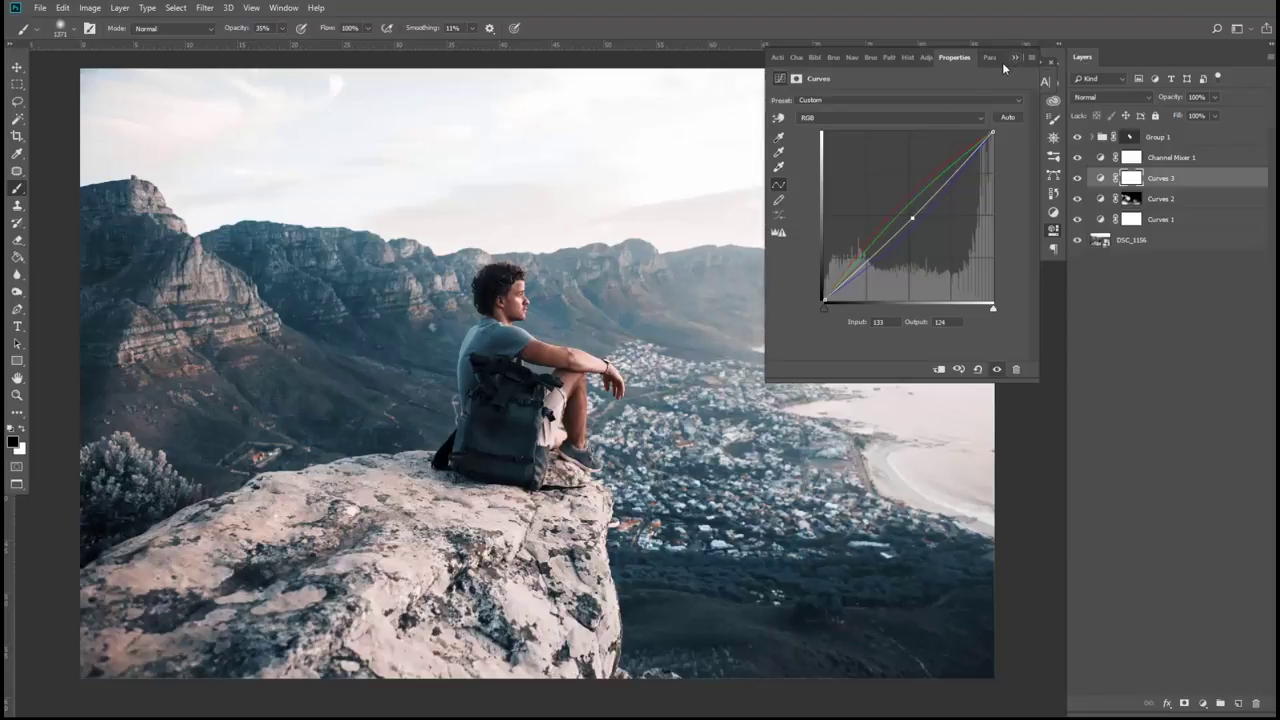
left_click(1098, 179)
left_click(1131, 182)
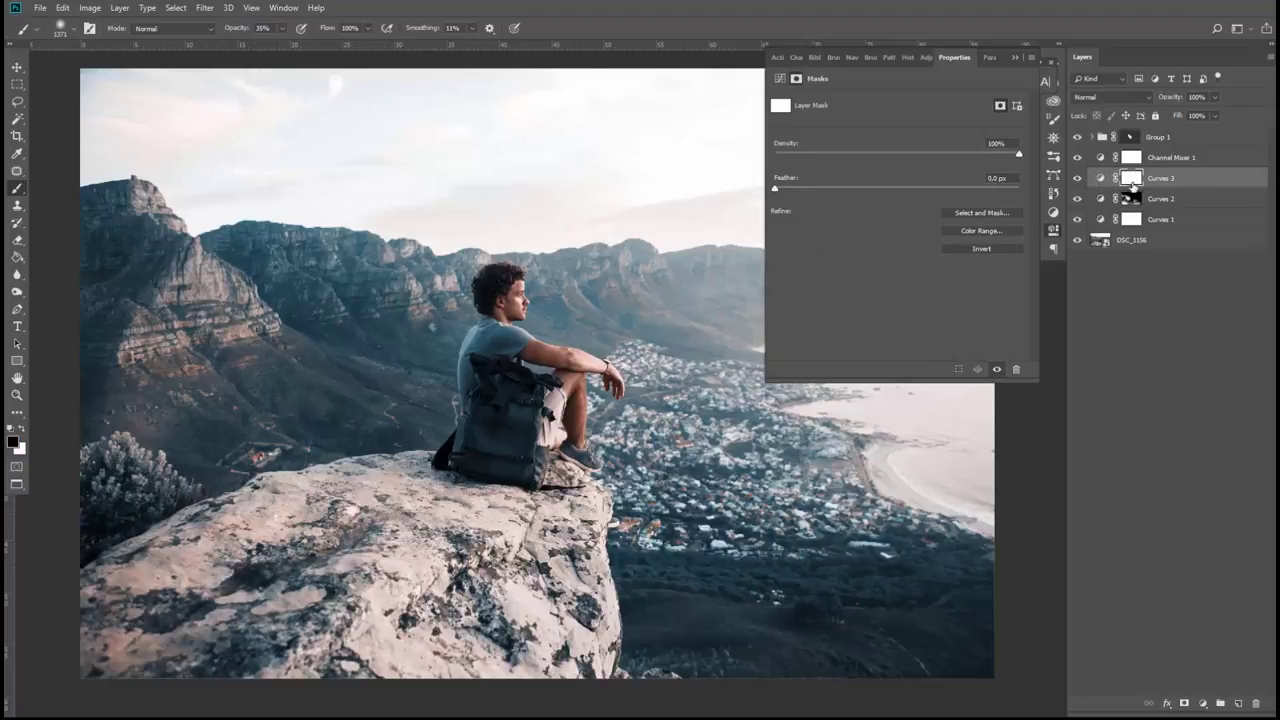
Step: Split the Curves 3 This Layer Blend If shadow slider to 94/164 and confirm
double_click(1209, 179)
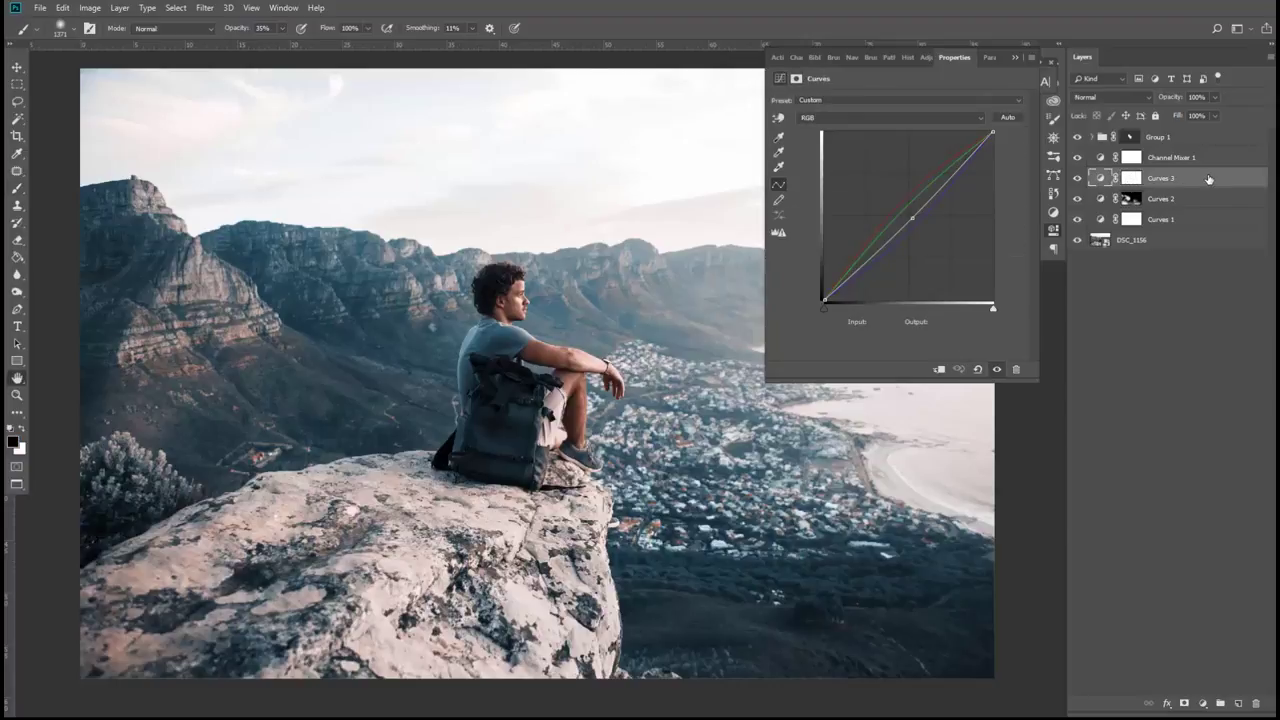
left_click_drag(942, 212, 965, 162)
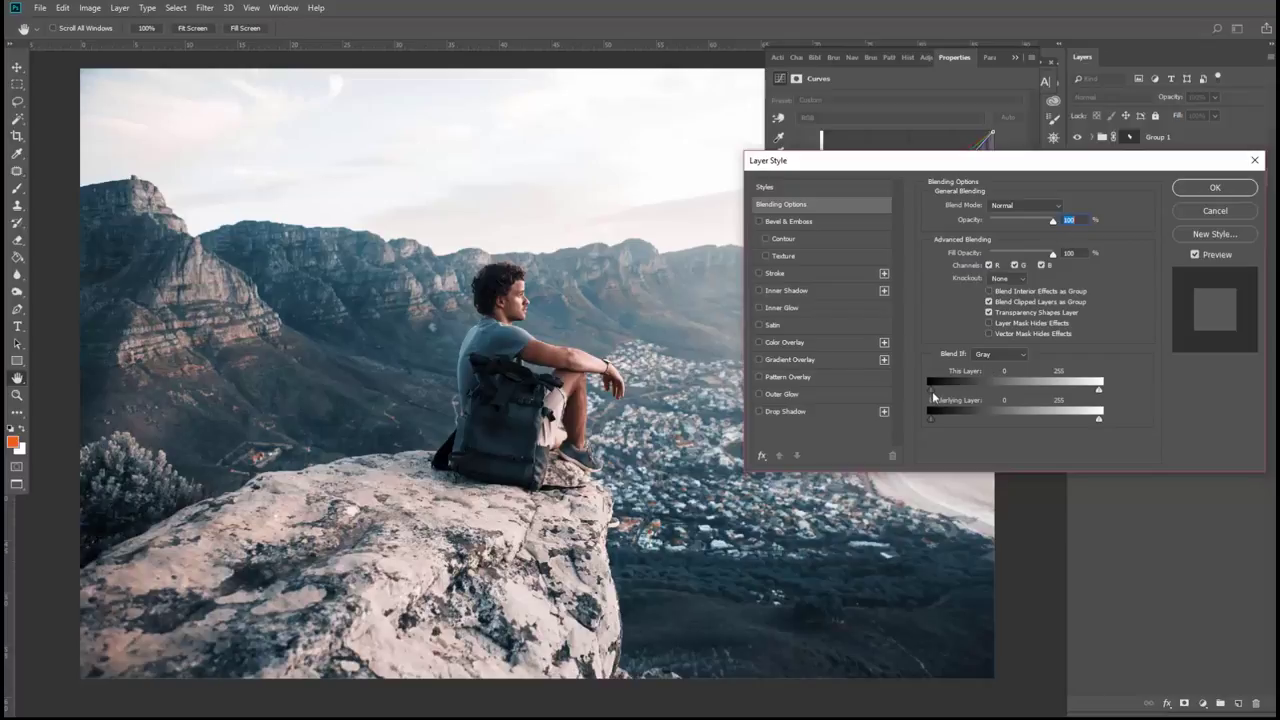
left_click_drag(931, 389, 1020, 381)
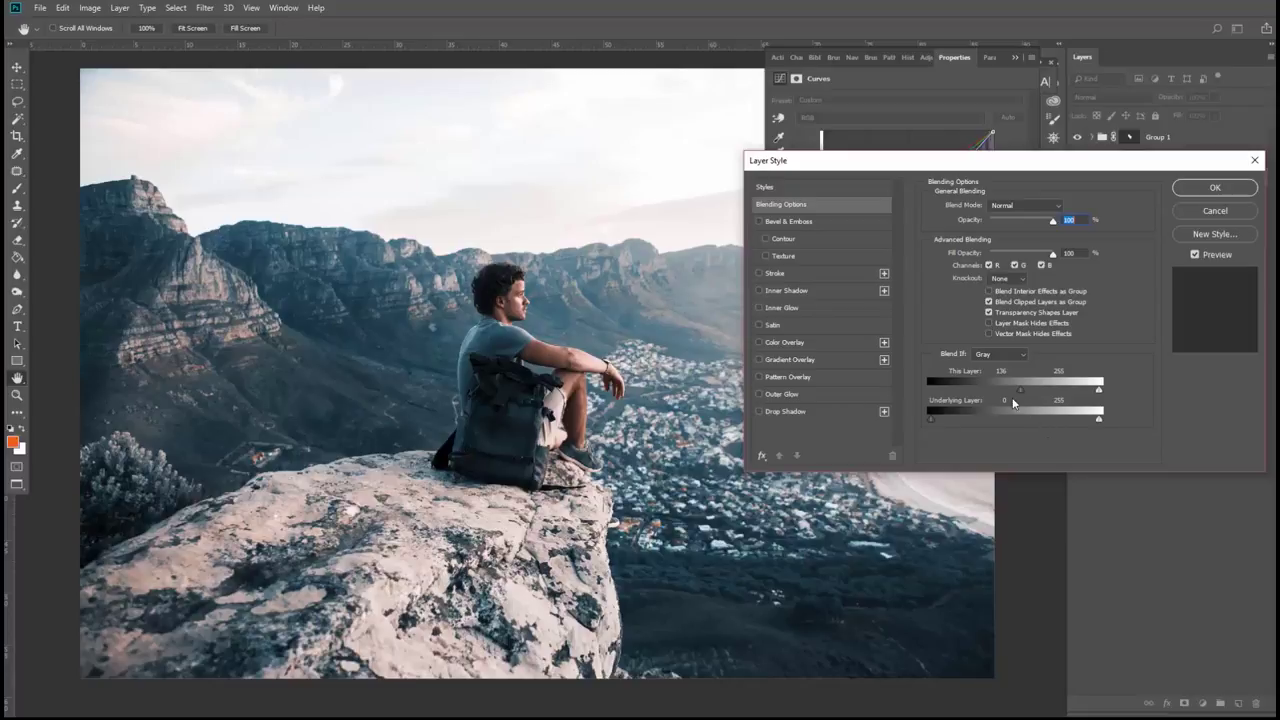
key("alt")
mouse_move(1015, 397)
left_mouse_down()
mouse_move(966, 392)
mouse_move(1040, 392)
left_mouse_up()
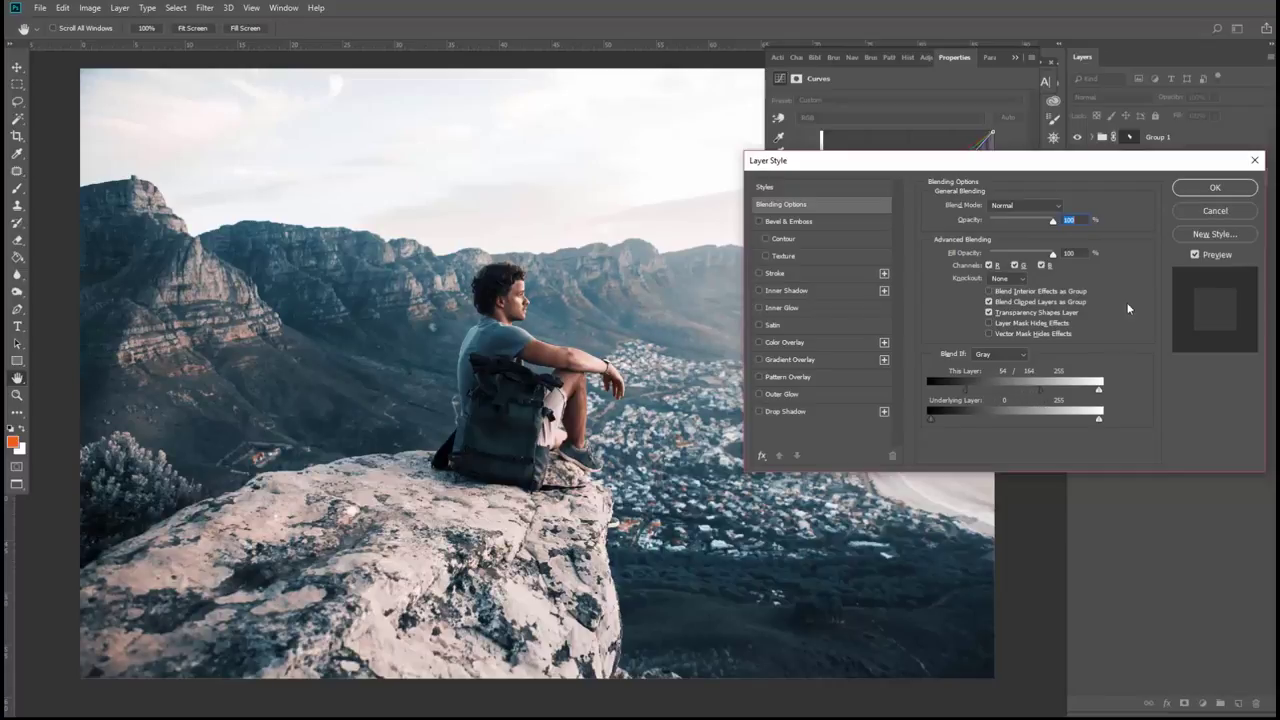
left_click(1193, 255)
left_click(1222, 190)
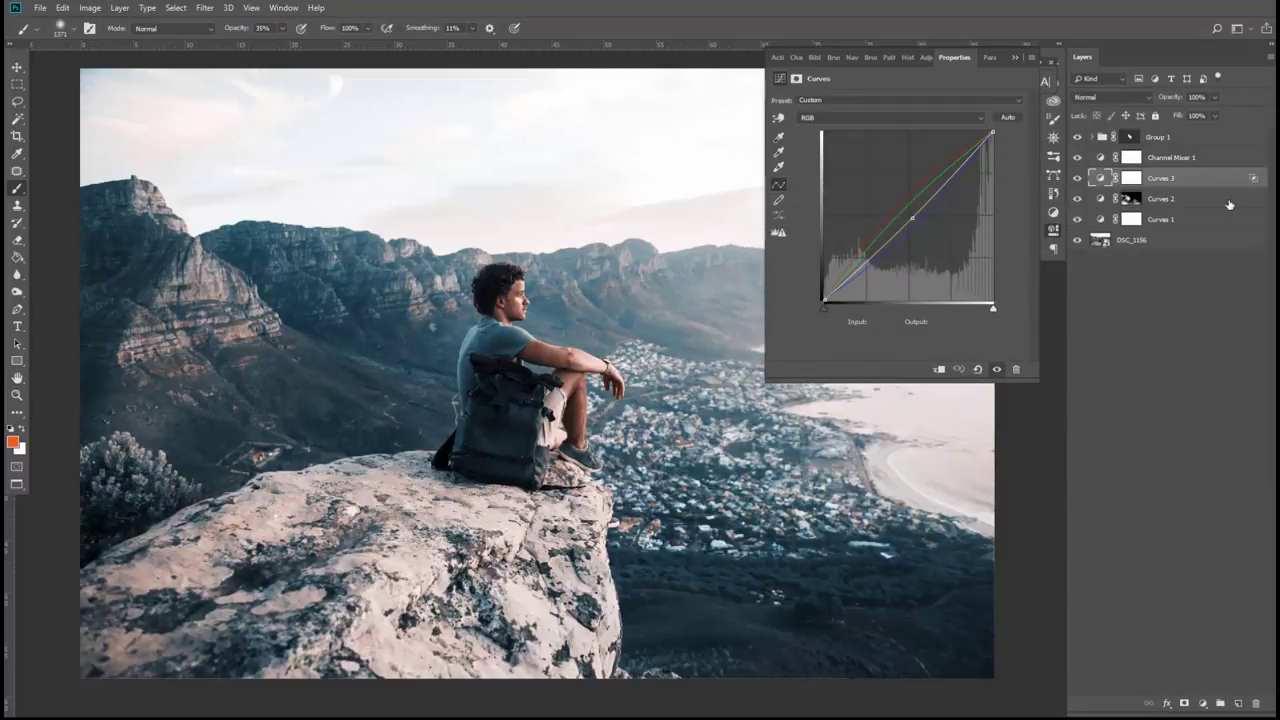
left_click(1229, 204)
double_click(1229, 204)
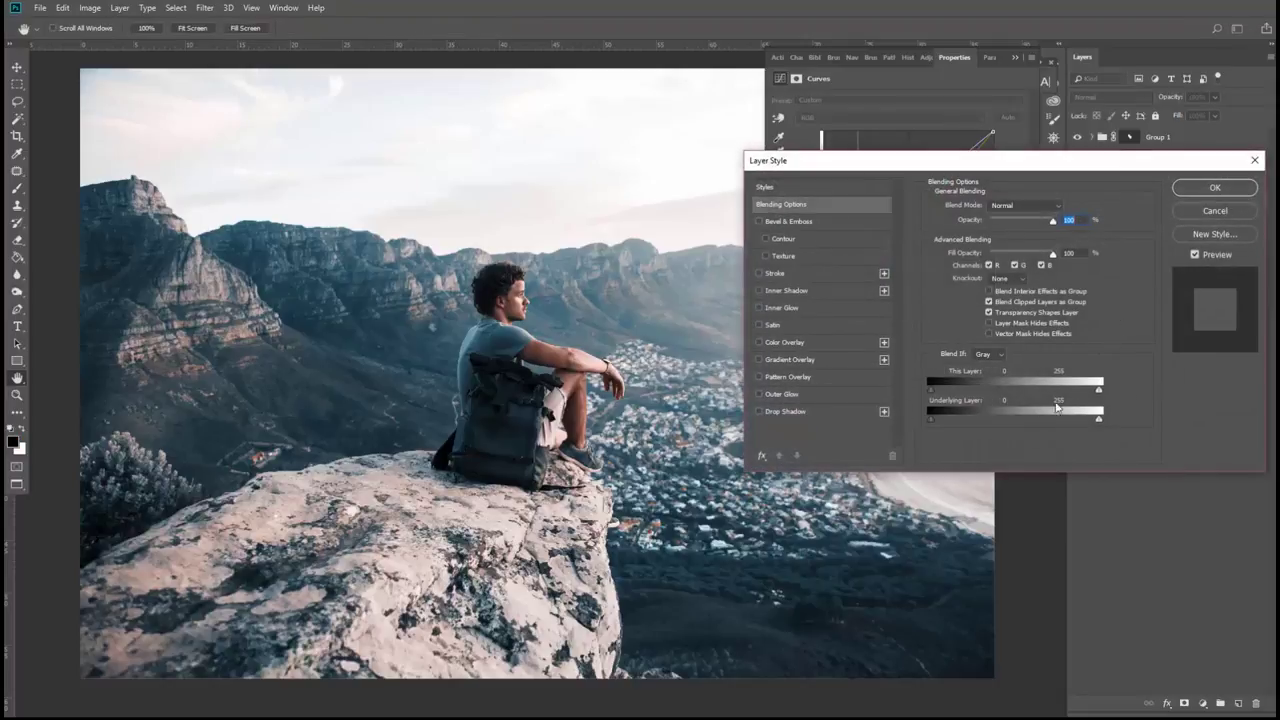
Step: Fade Curves 2 out of the highlights via the This Layer white slider and set mask density to 83%
left_click_drag(1061, 389, 992, 390)
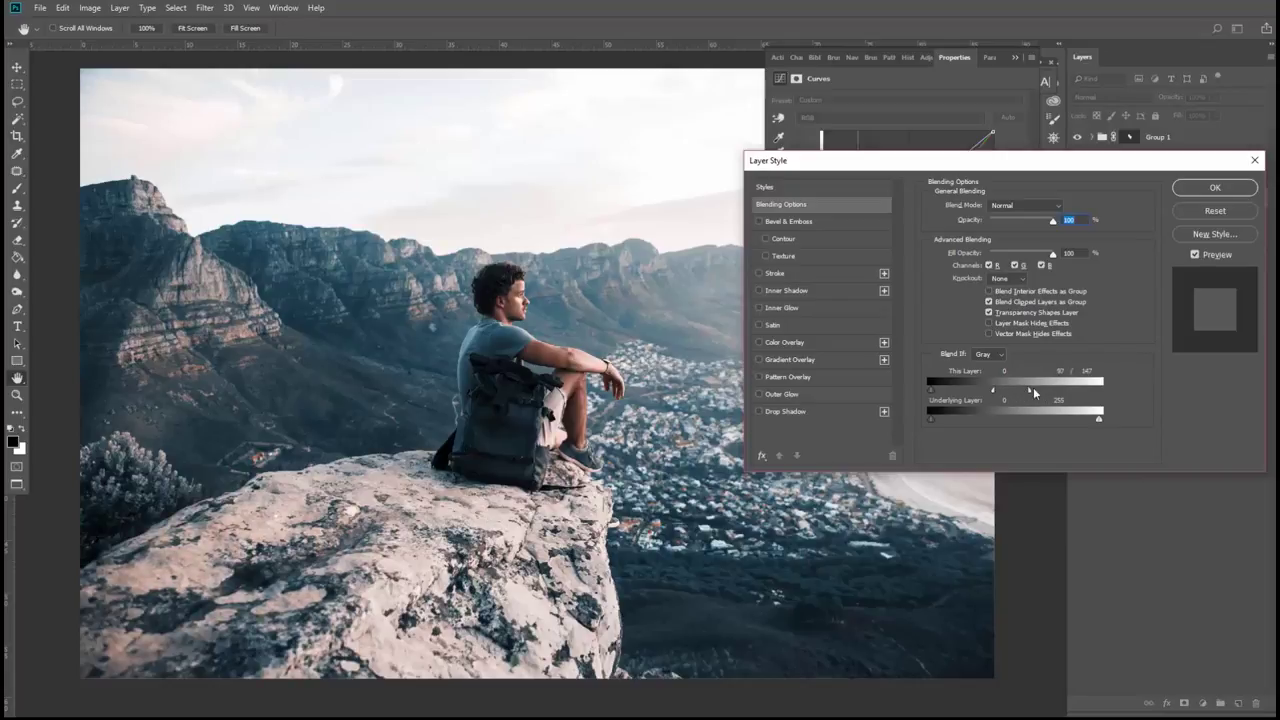
left_click(1207, 188)
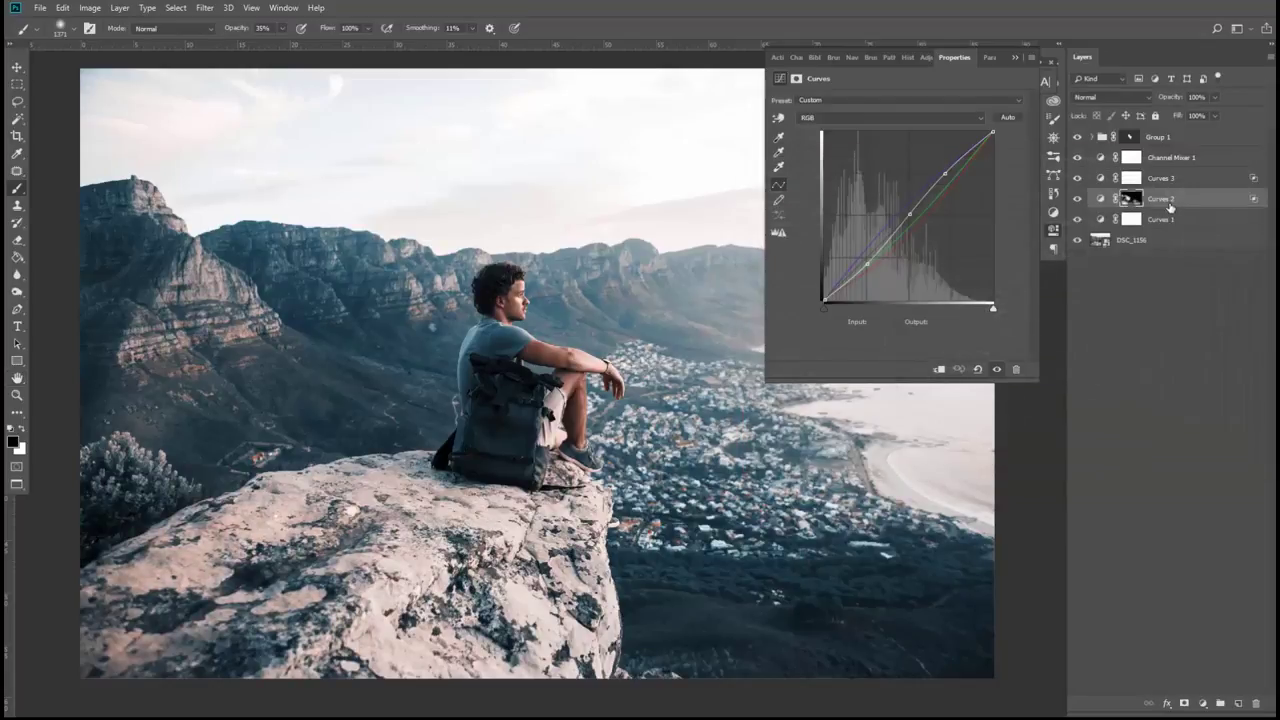
left_click(1127, 199)
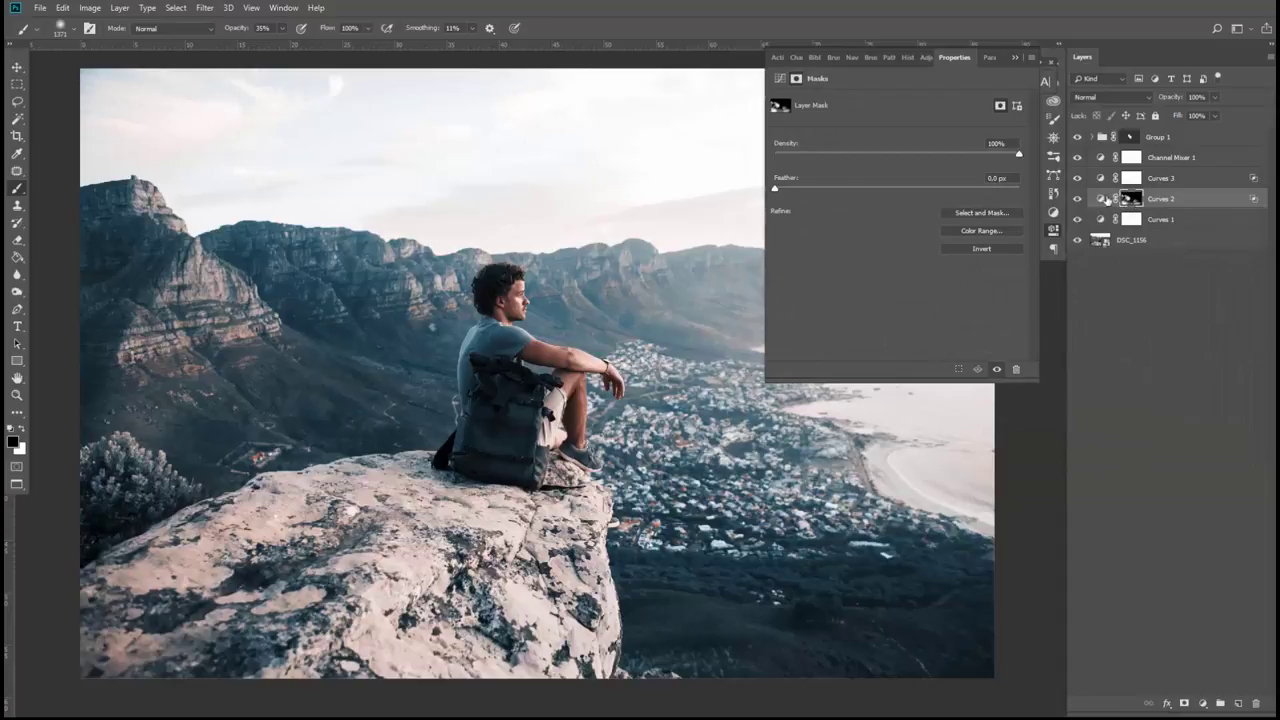
left_click_drag(957, 153, 978, 154)
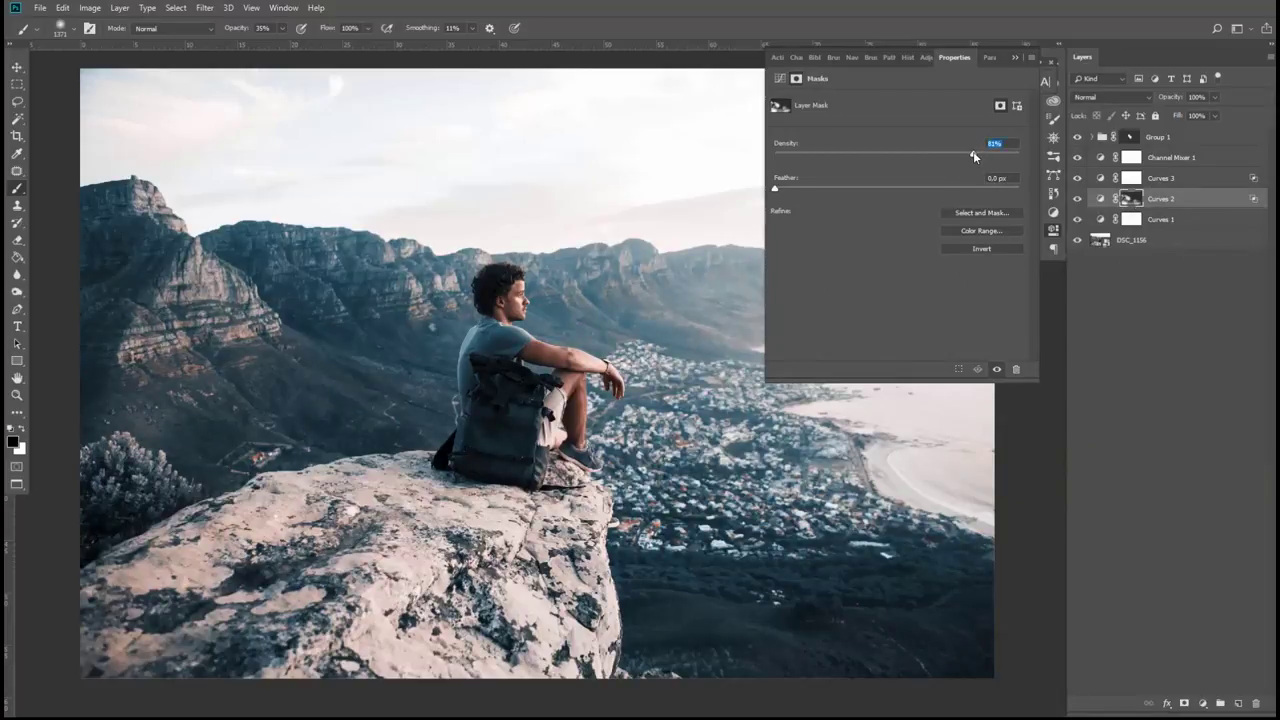
left_click(1210, 193)
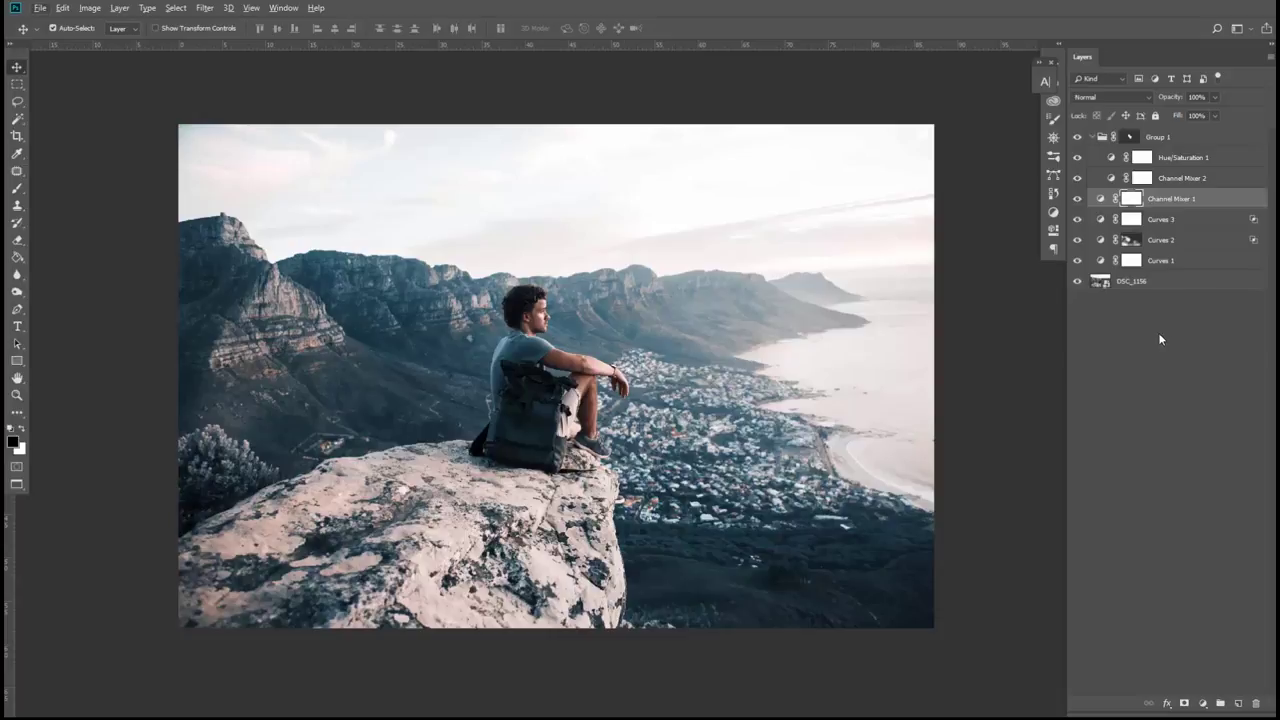
left_click(1078, 283, "alt")
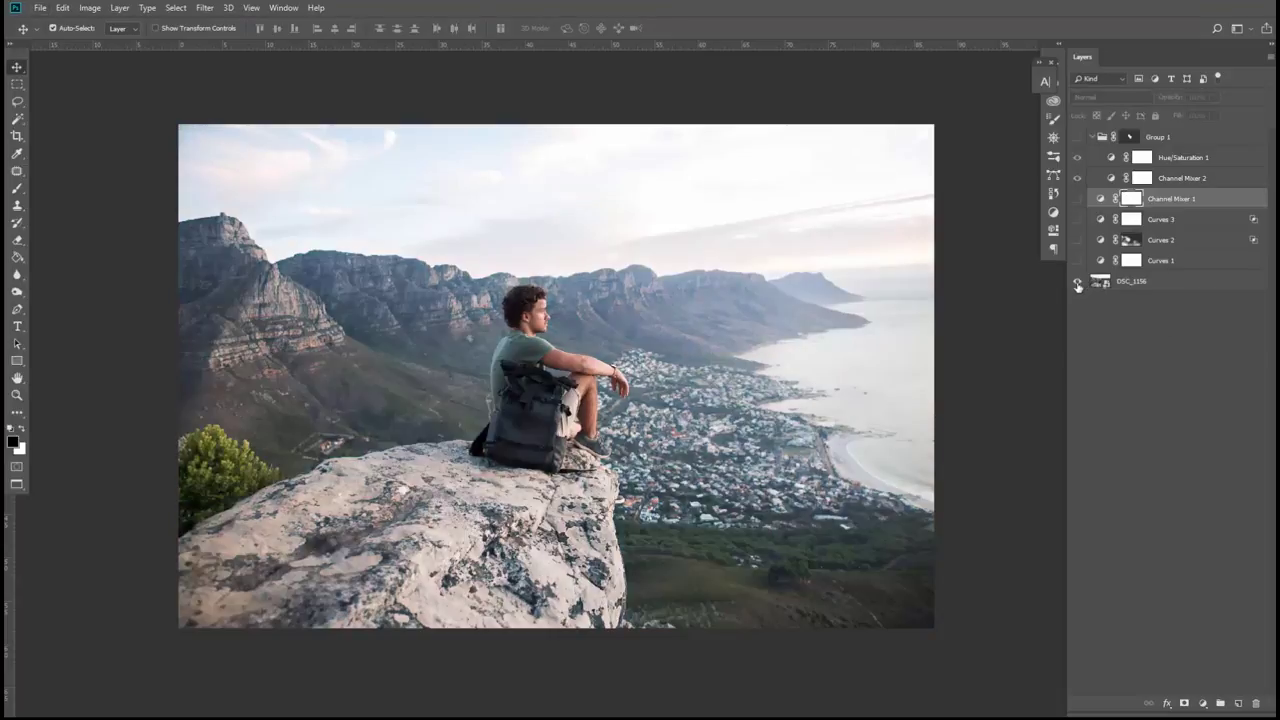
left_click(1078, 284, "alt")
left_click(1078, 284, "alt")
left_click(1078, 284, "alt")
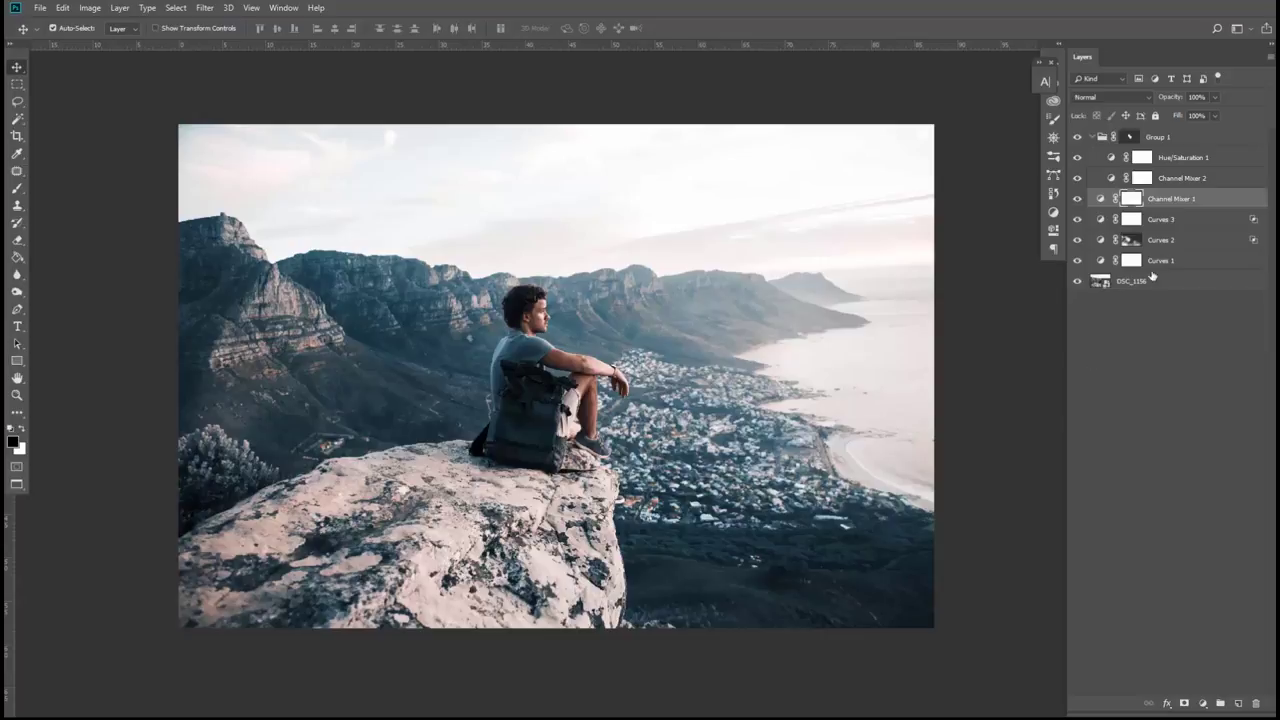
left_click(1180, 241)
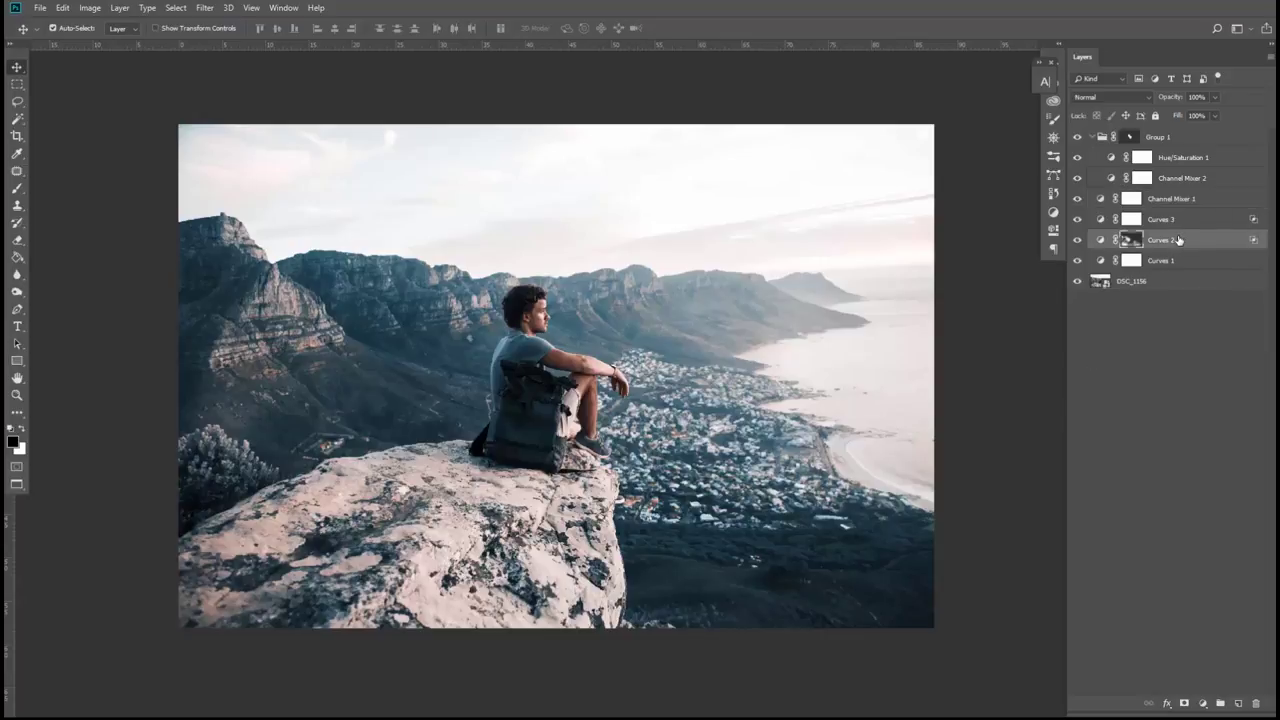
left_click(1166, 178)
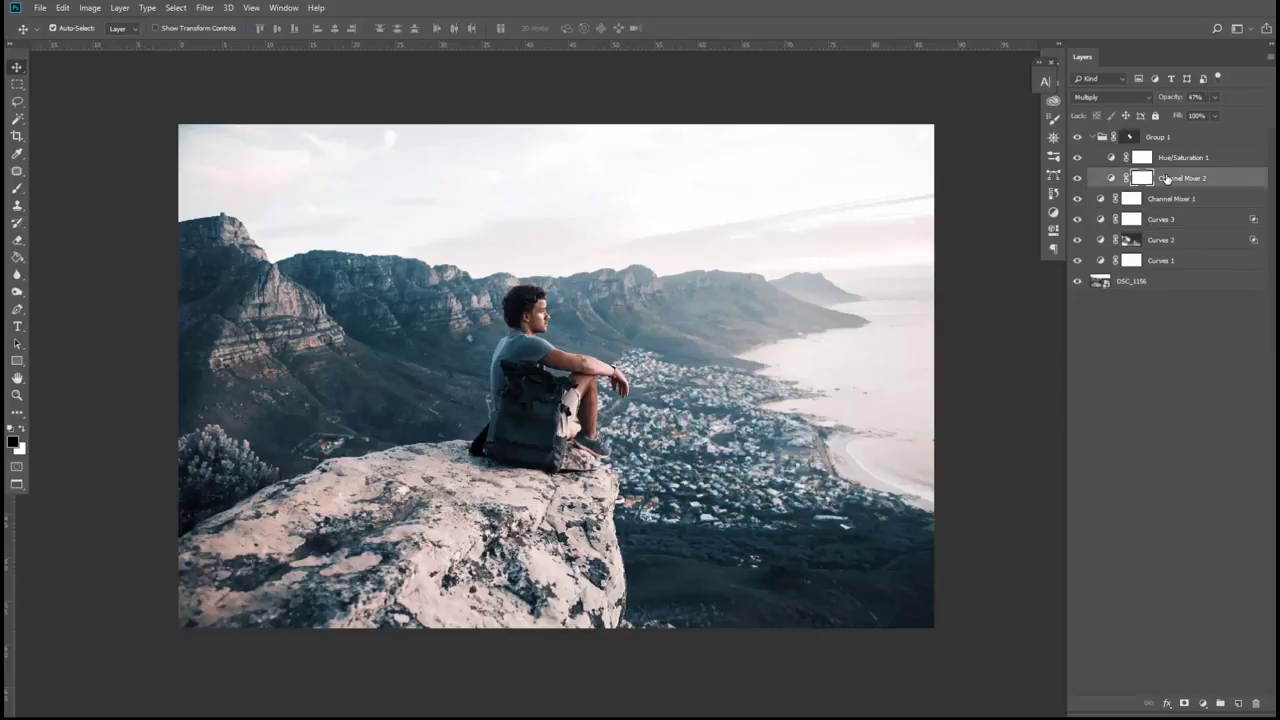